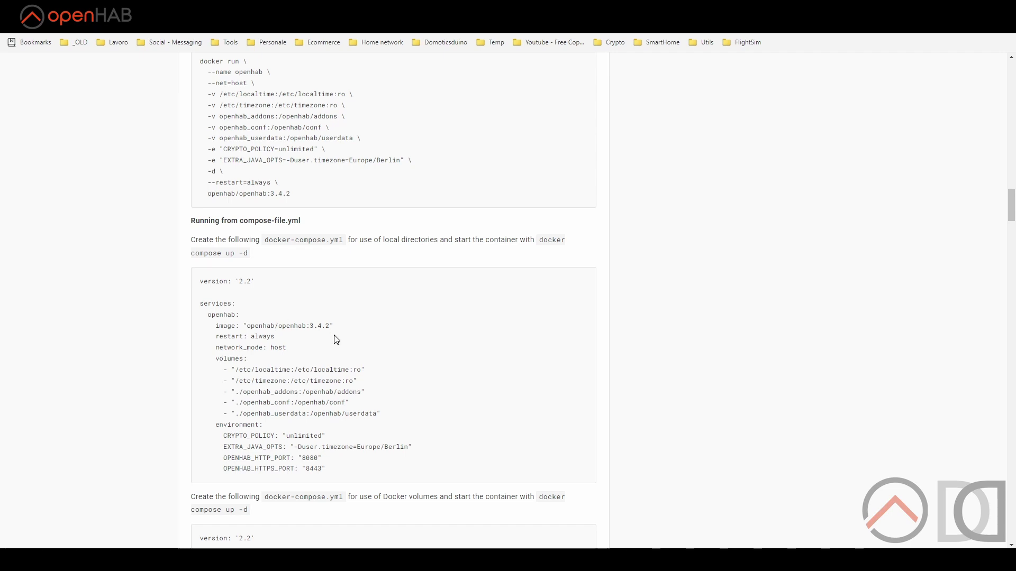
Scroll the openhab/openhab Docker Hub overview down to the 'Running from compose-file.yml' section.
scroll(173, 279, "down", 8)
Compare the addons volume entries, /openhab/addons and openhab_addons, across both compose examples.
scroll(176, 280, "up", 6)
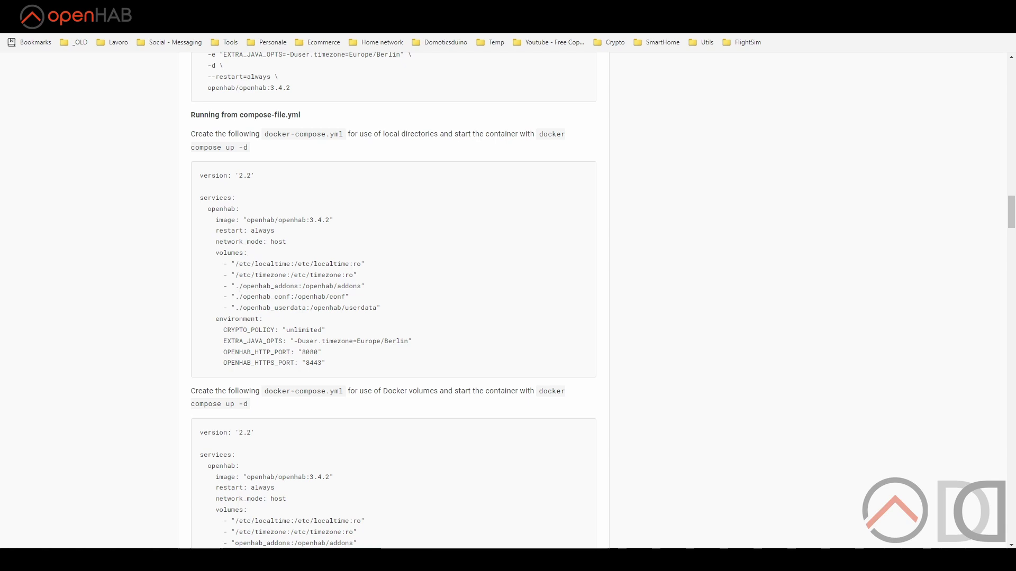
scroll(288, 320, "down", 3)
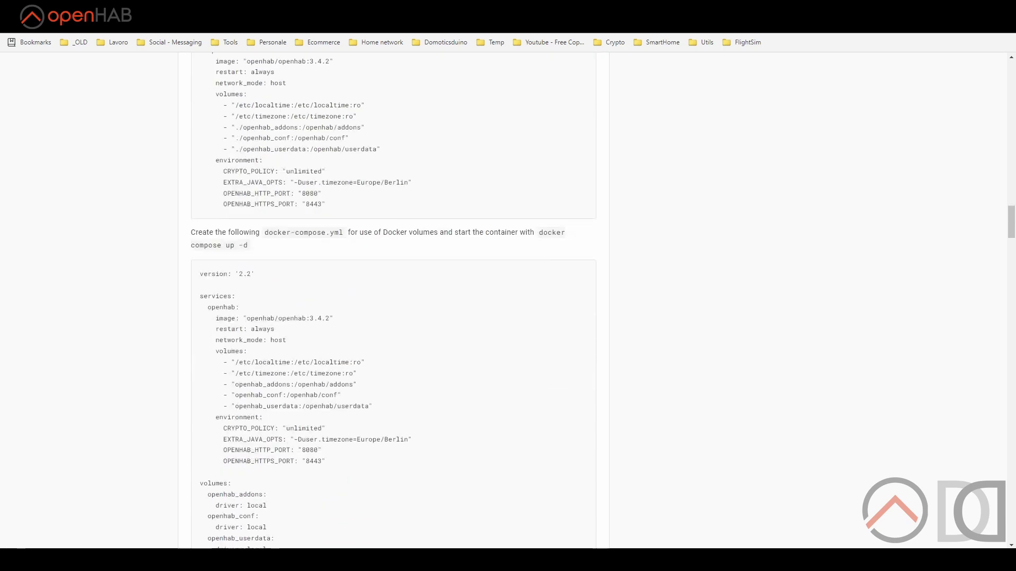
left_click_drag(235, 384, 357, 388)
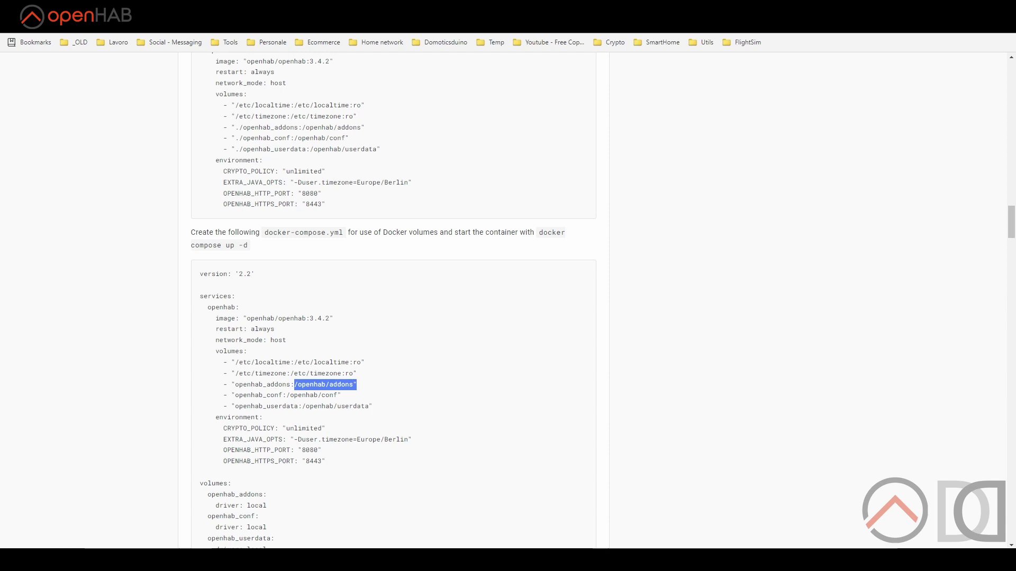
scroll(270, 388, "up", 3)
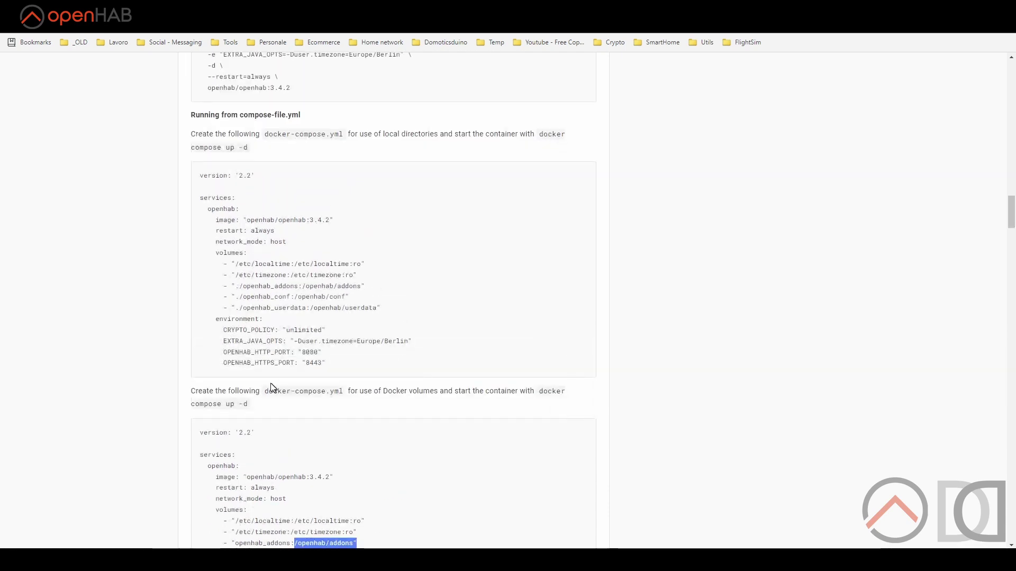
left_click_drag(243, 286, 298, 286)
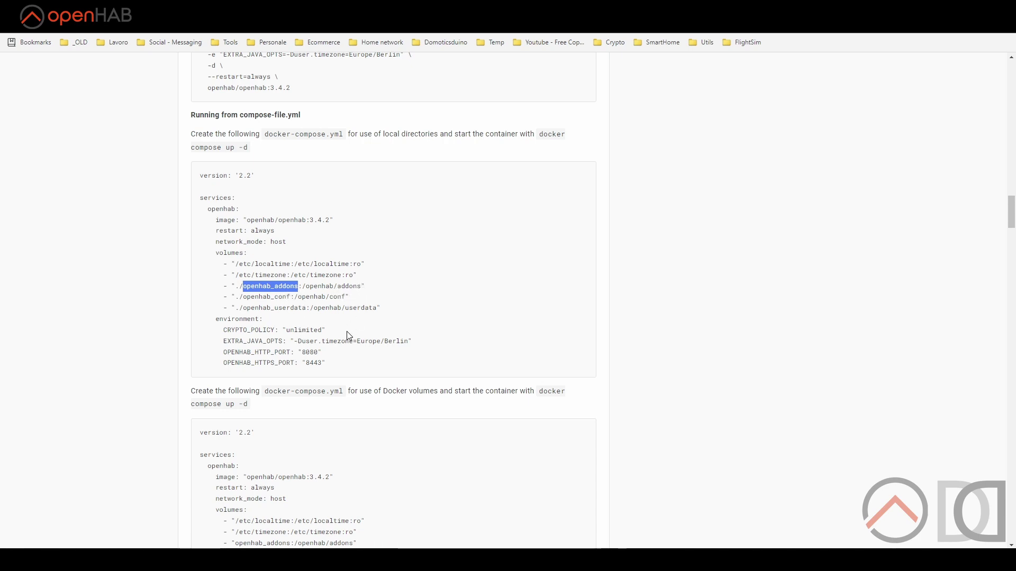
scroll(348, 333, "down", 3)
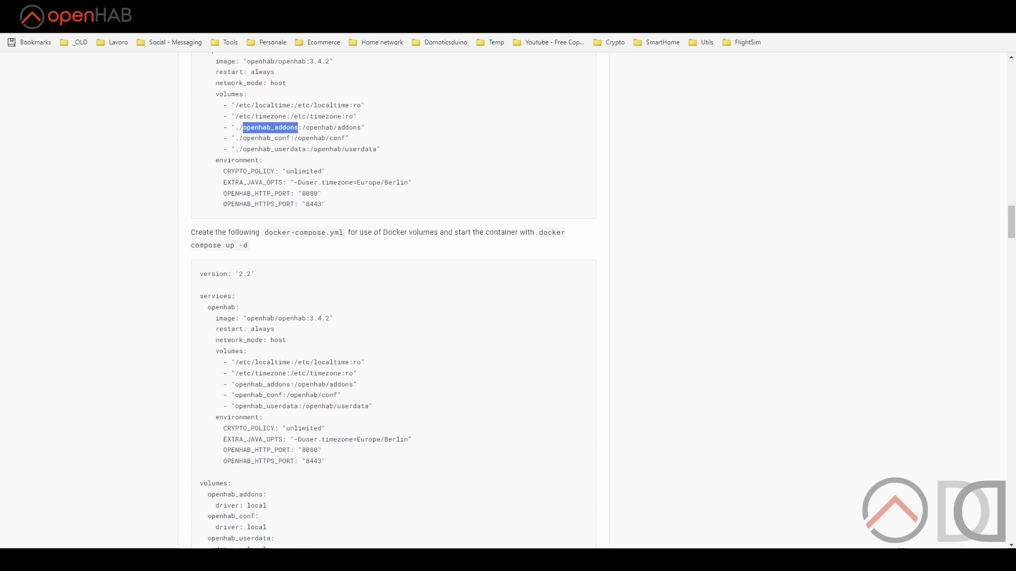
scroll(266, 378, "down", 1)
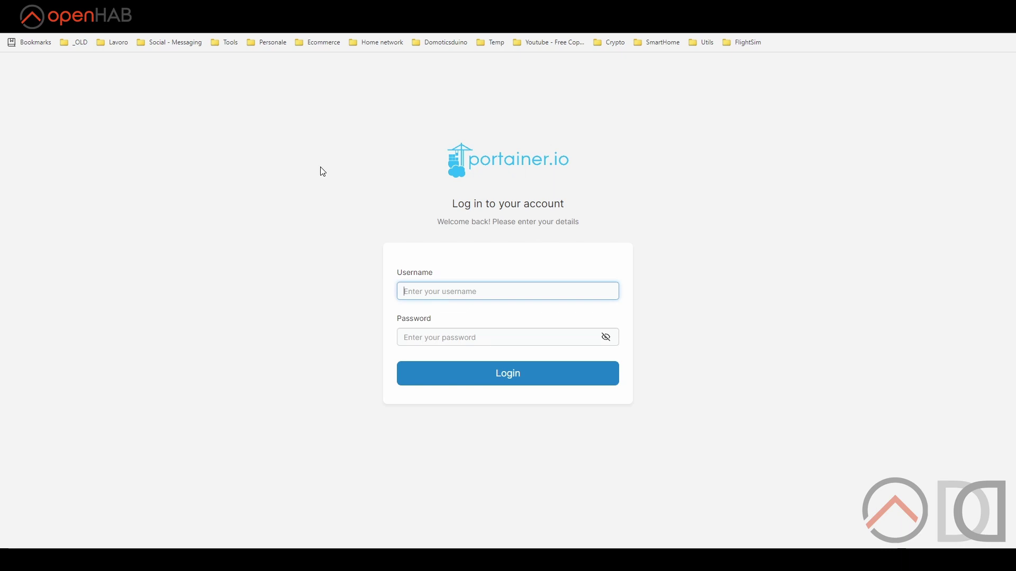
Sign in to Portainer, open the local environment's container list, and centre the PuTTY window.
left_click(468, 290)
left_click(473, 315)
left_click(504, 374)
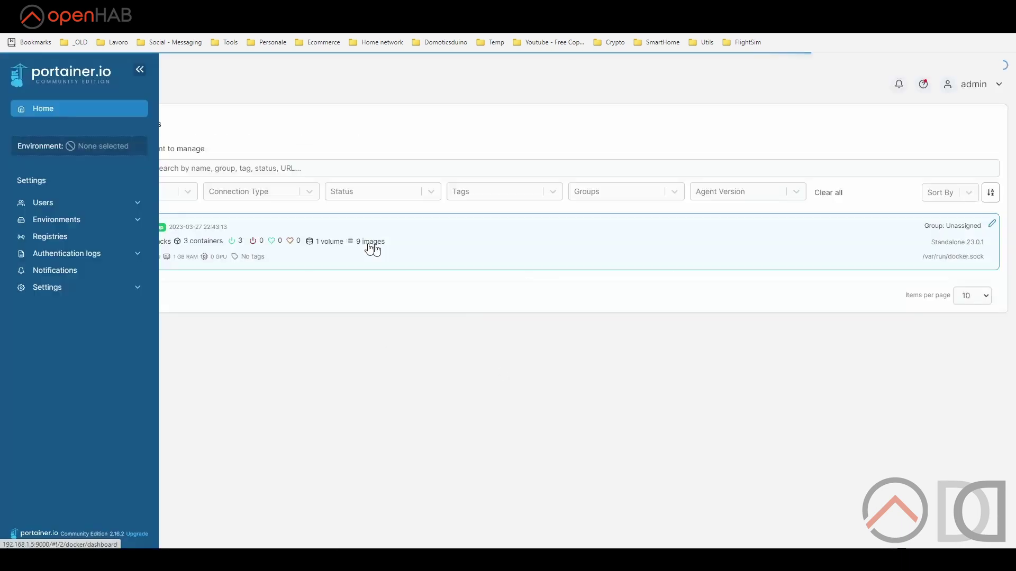
left_click(272, 250)
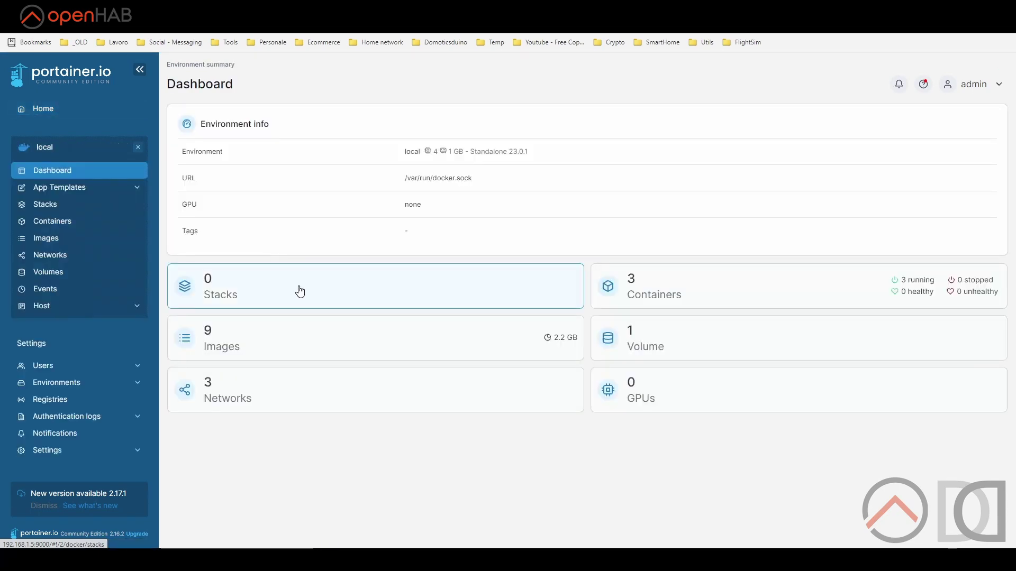
left_click(638, 301)
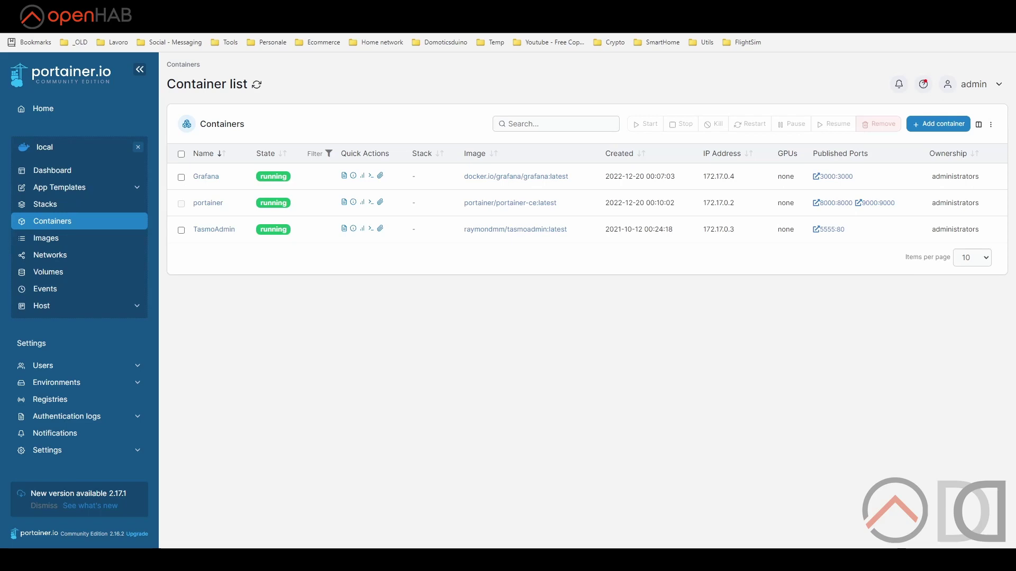
left_click_drag(953, 132, 540, 259)
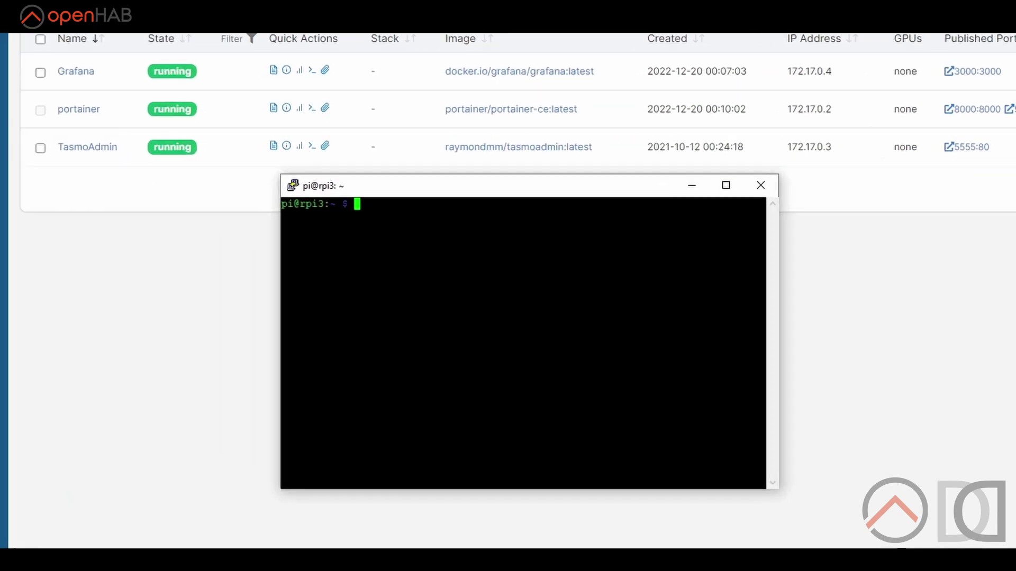
List all containers with docker ps -a, then become root with sudo su and list again.
type("docker ps -a")
key("Return")
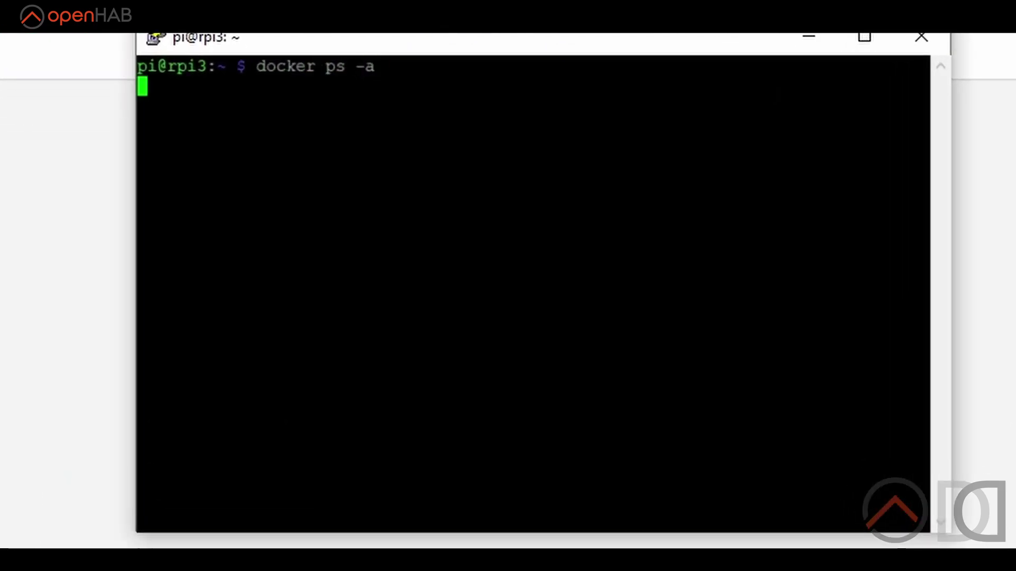
left_click(858, 40)
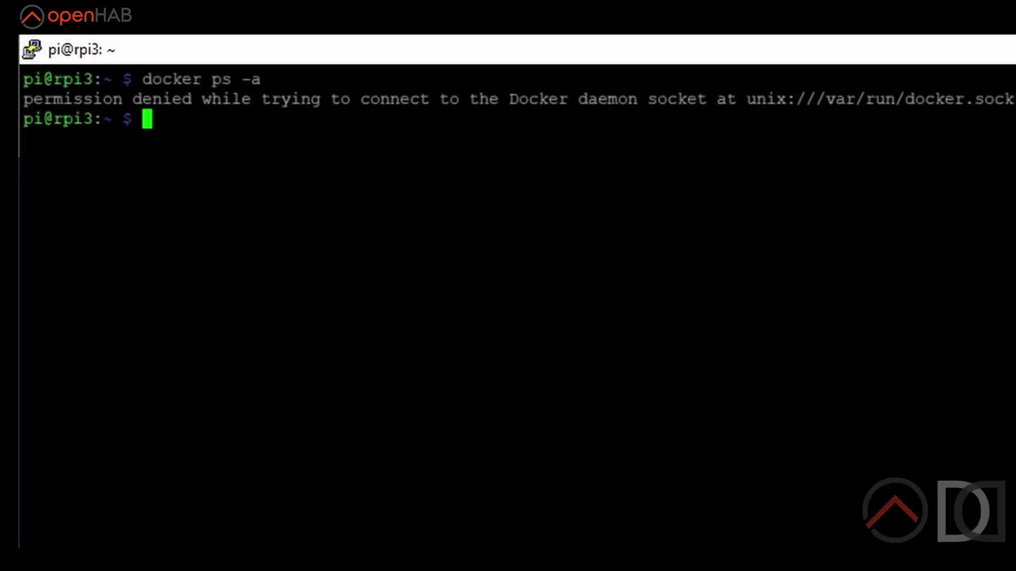
type("sudo su")
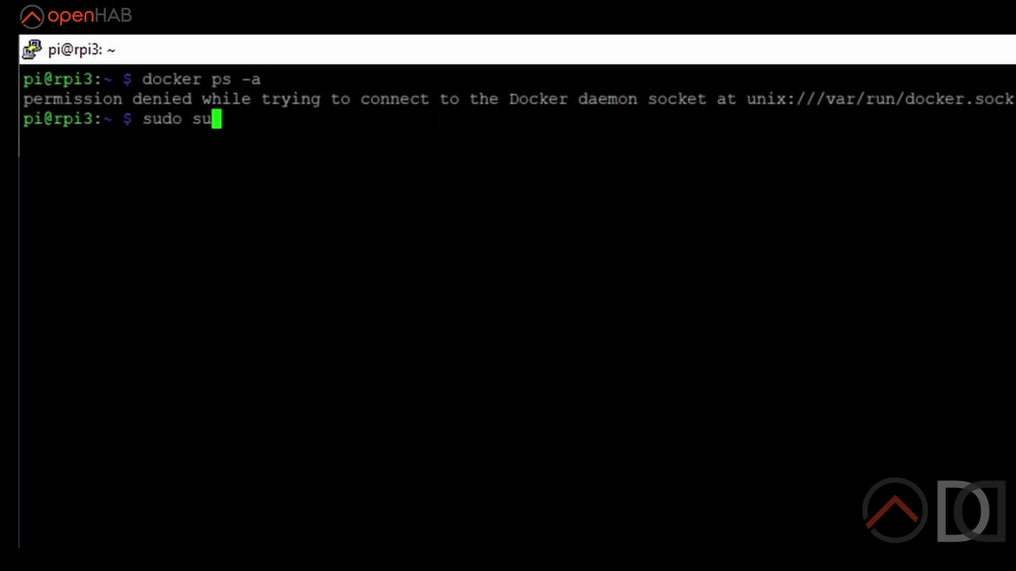
key("Return")
type("docker ps -a")
key("Return")
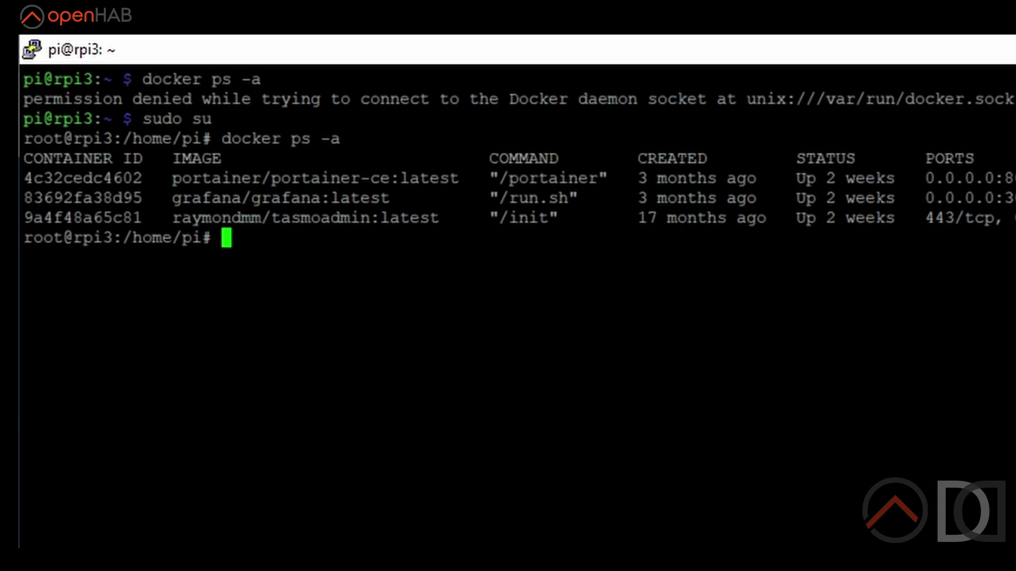
Go into /data/docker, listing the contents of /data and docker along the way.
type("cd ")
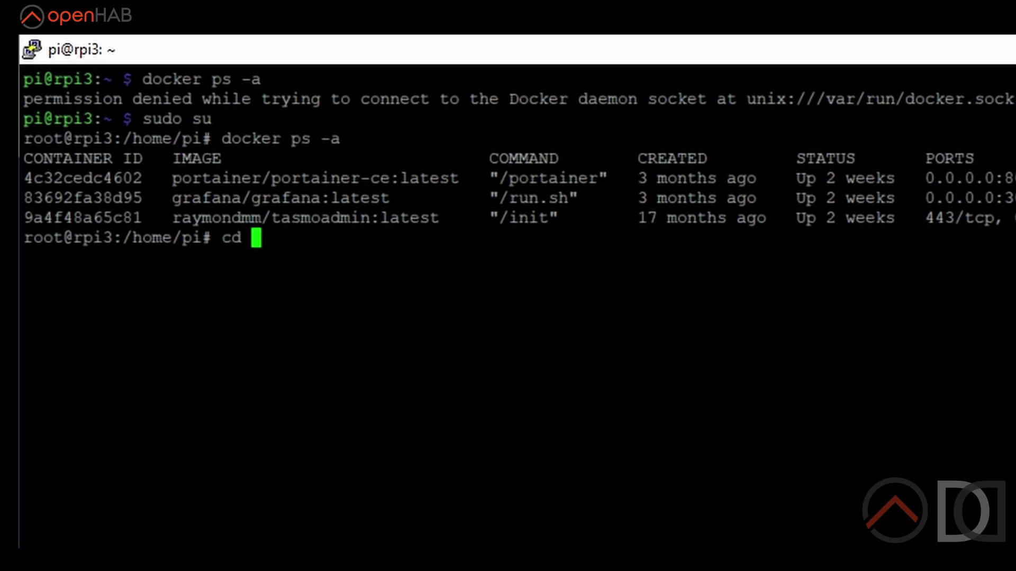
type("/d")
key("Tab")
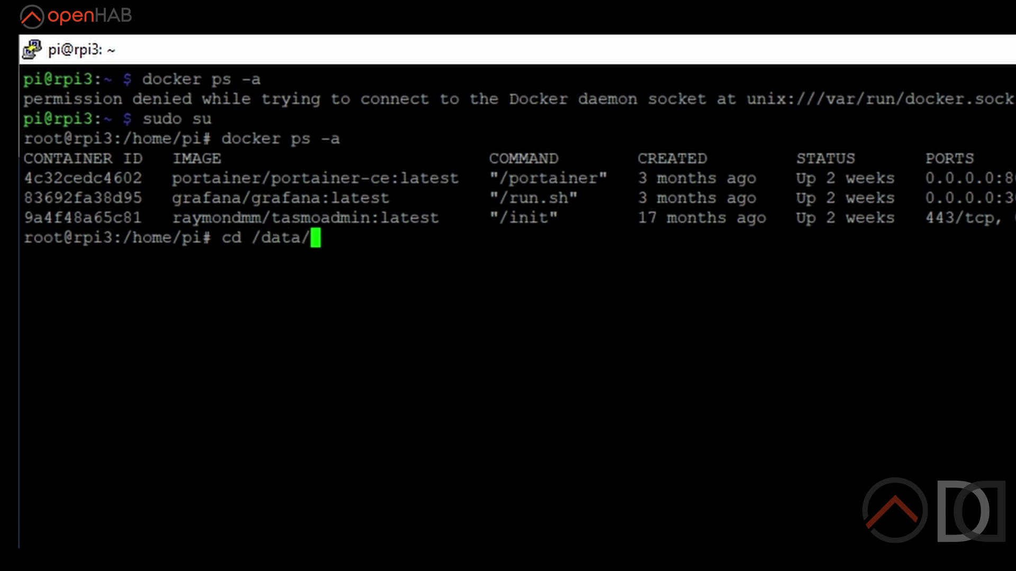
key("Return")
type("ll")
key("Return")
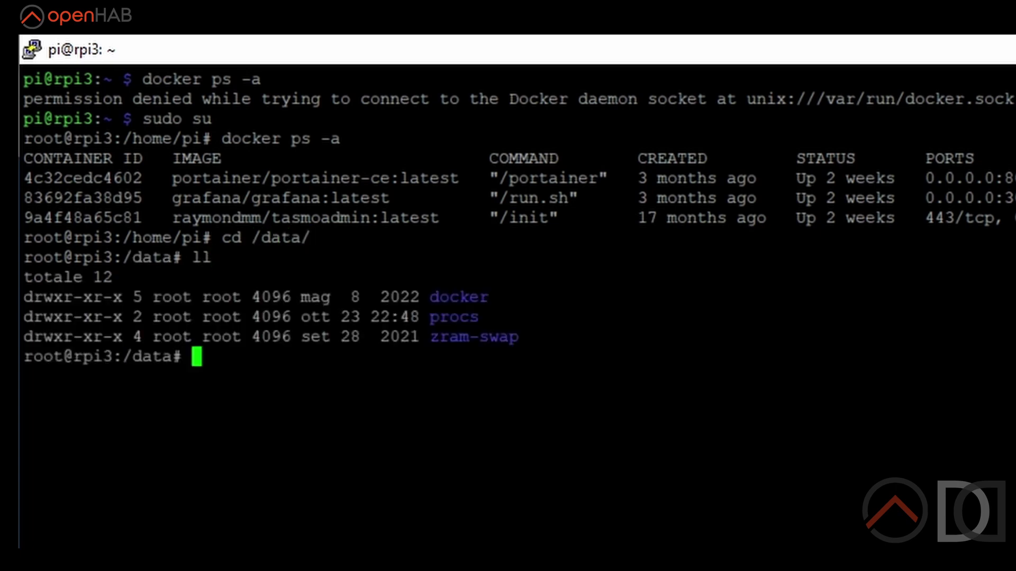
type("cd docker/")
key("Return")
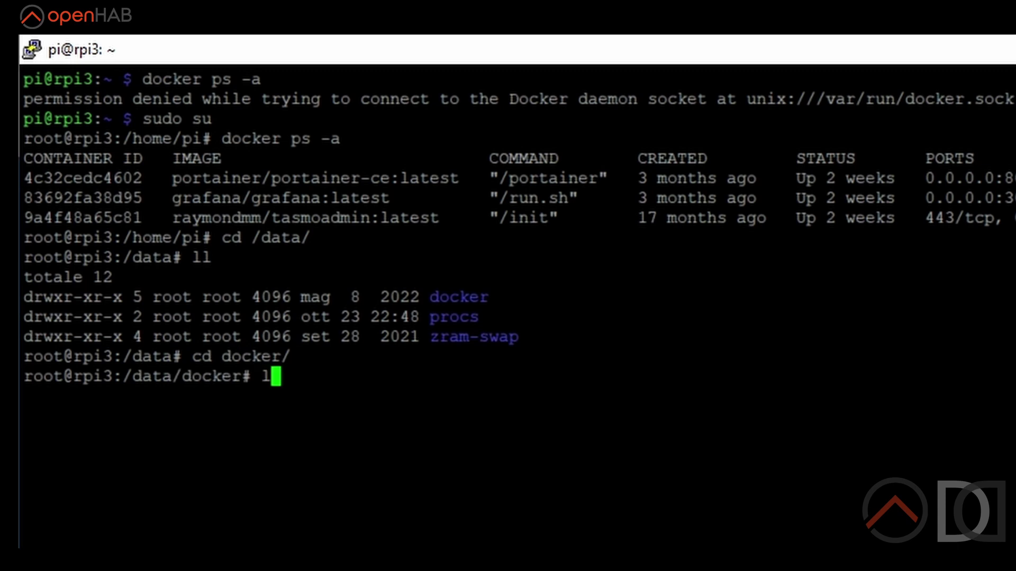
type("ll")
key("Return")
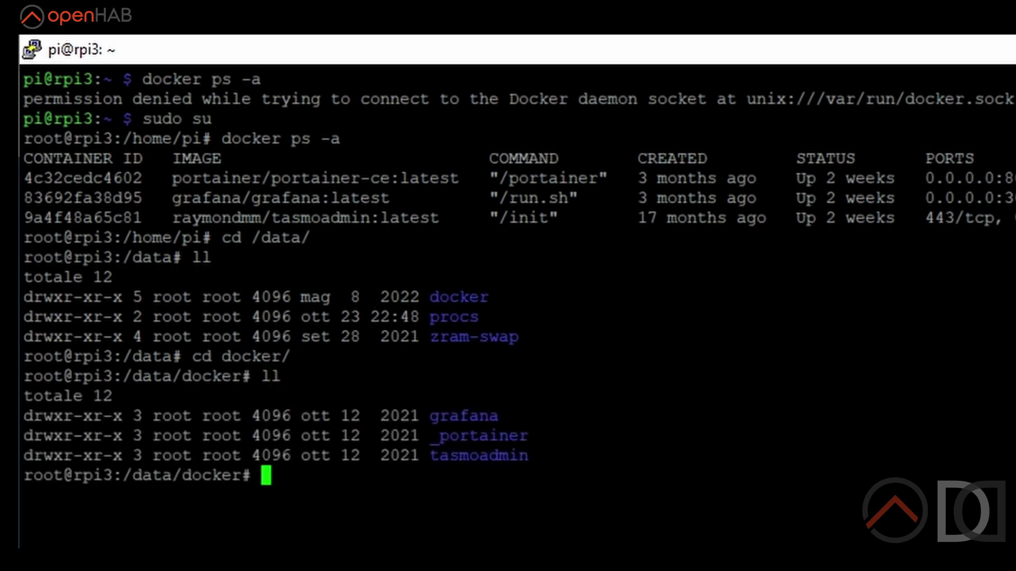
Create the openhab folder, enter it, and confirm it is empty.
type("mkdir openhab")
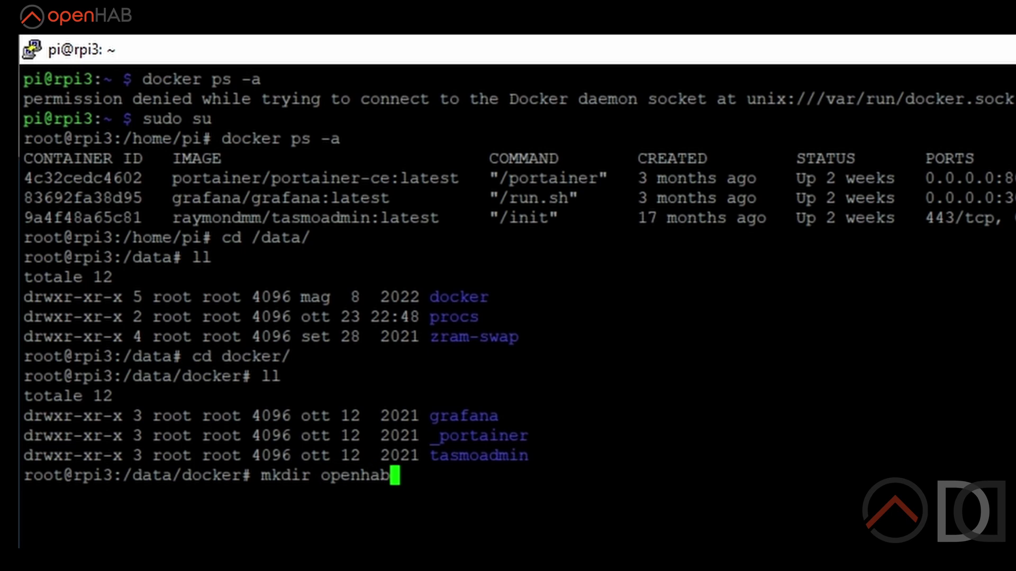
key("Return")
type("cd openhab/")
key("Return")
type("ll")
key("Return")
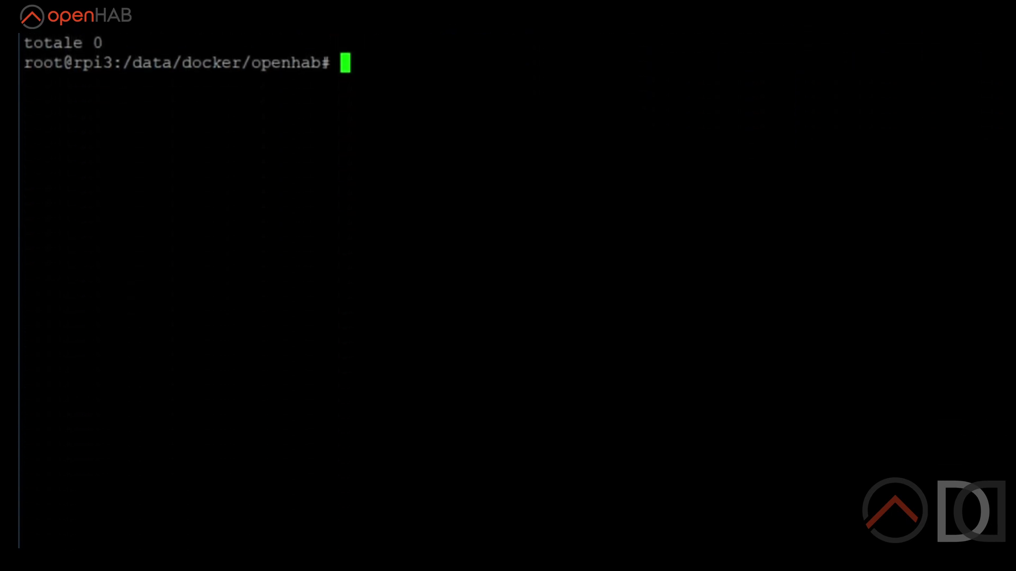
Create docker-compose.yml in nano and paste the Docker-volumes compose example into it.
type("nano ")
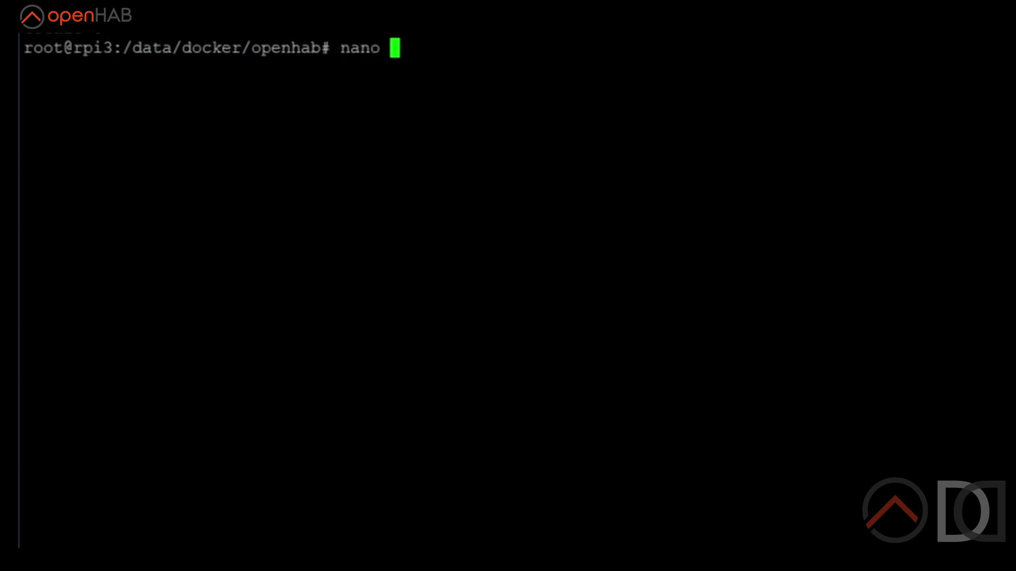
type("docker-compose.yml")
key("Return")
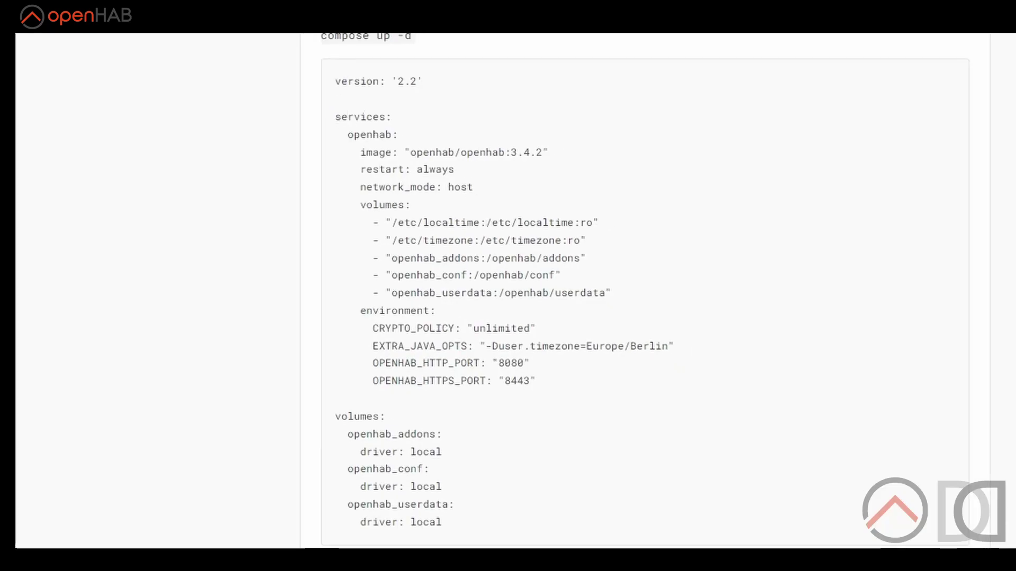
left_click_drag(335, 81, 465, 513)
key("ctrl+c")
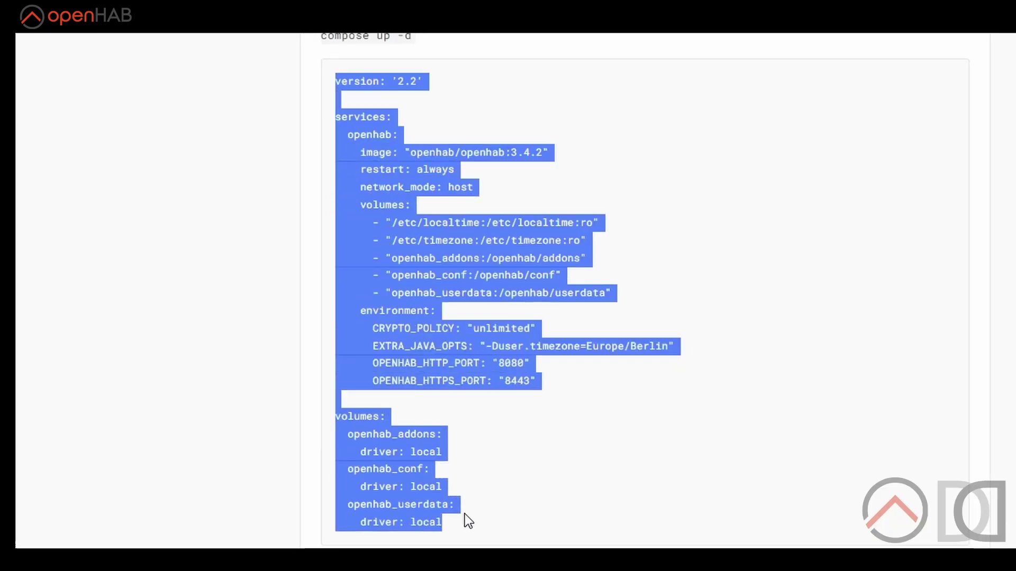
scroll(465, 507, "up", 5)
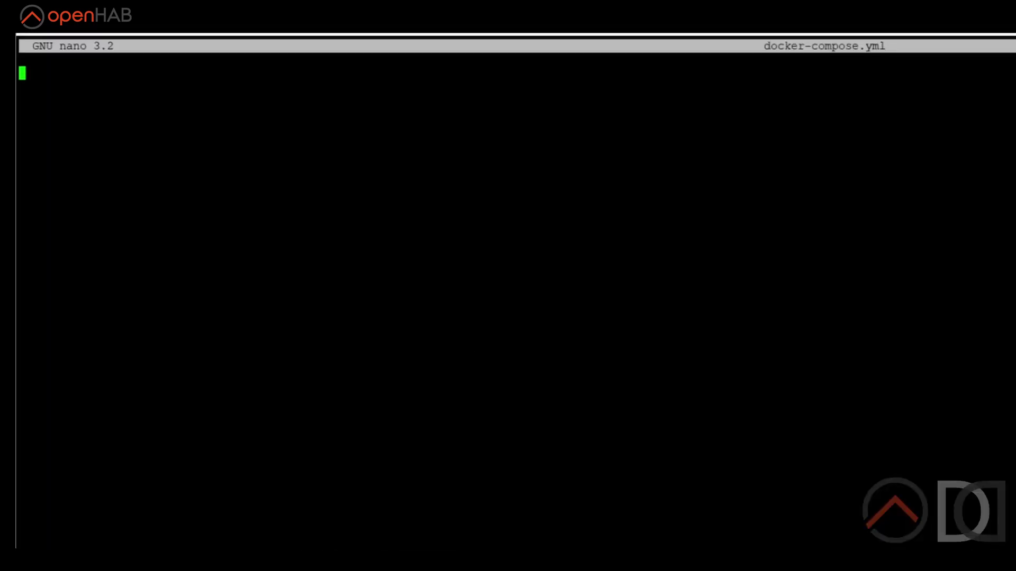
right_click(473, 444)
Replace the image version 3.4.2 with 4.0.0.
key("Up")
key("Up")
key("Up")
key("Up")
key("Up")
key("Up")
key("Up")
key("Up")
key("Up")
key("Up")
key("Up")
key("Up")
key("Up")
key("Up")
key("Up")
key("Up")
key("Up")
key("Up")
key("Up")
key("Up")
key("Right")
key("Right")
key("Right")
key("Right")
key("Right")
key("Right")
key("Right")
key("Right")
key("Right")
key("Right")
key("Right")
key("Delete")
key("Delete")
key("Delete")
key("Delete")
key("Delete")
type("4.0.0")
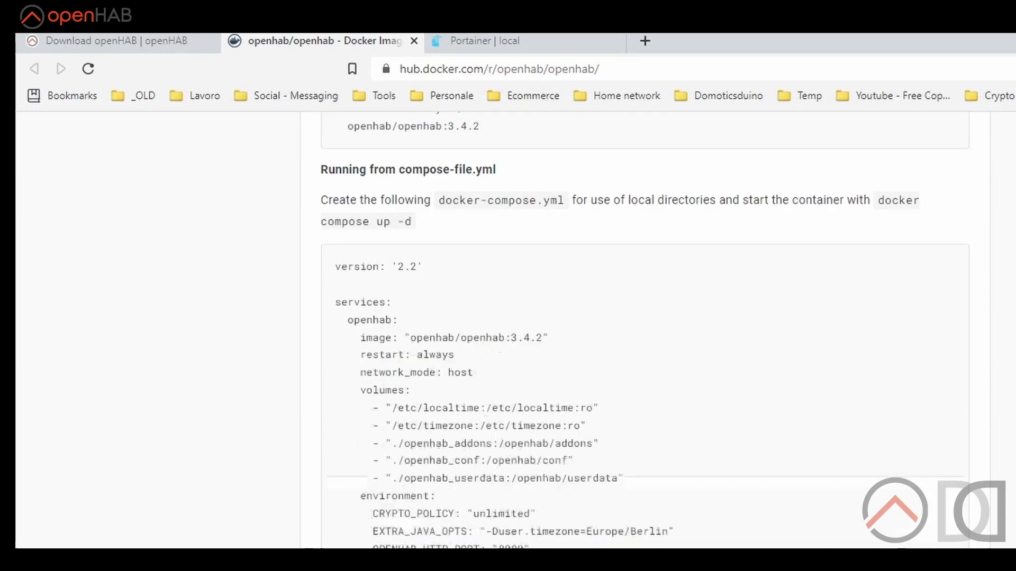
Filter the openHAB image tags by 4.0.0 on Docker Hub to find 4.0.0.M1.
scroll(645, 328, "up", 20)
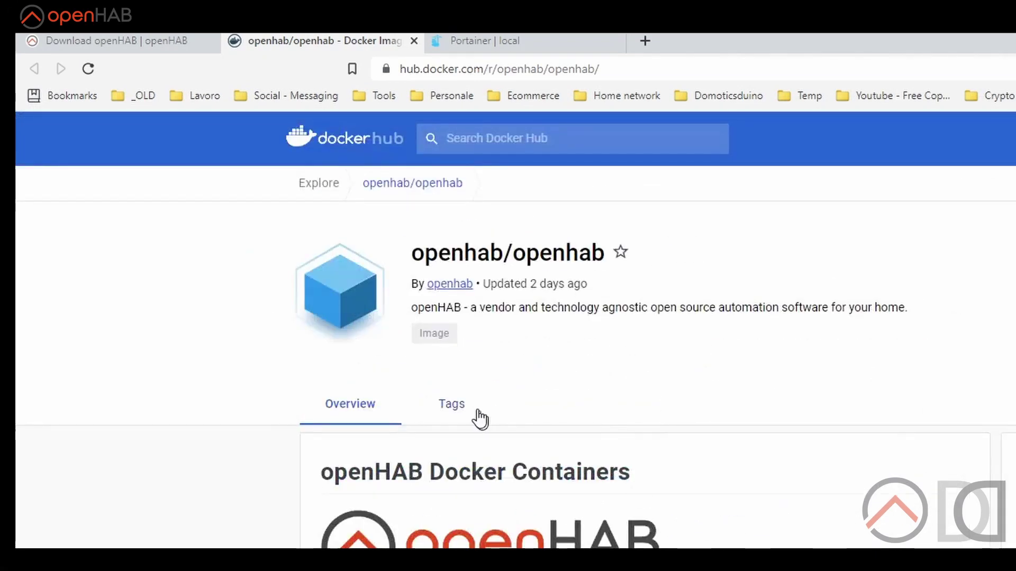
left_click(456, 413)
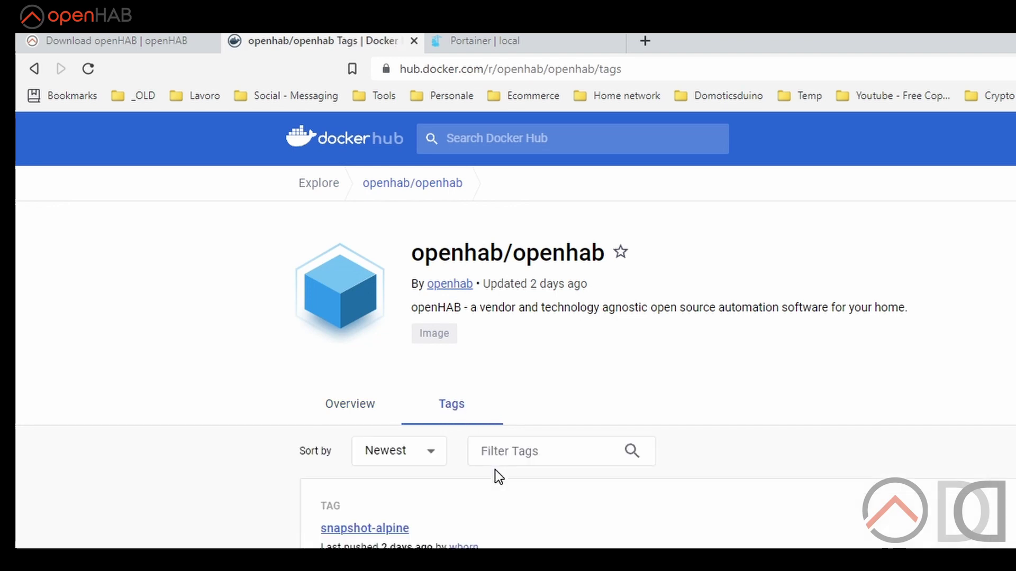
scroll(495, 470, "down", 2)
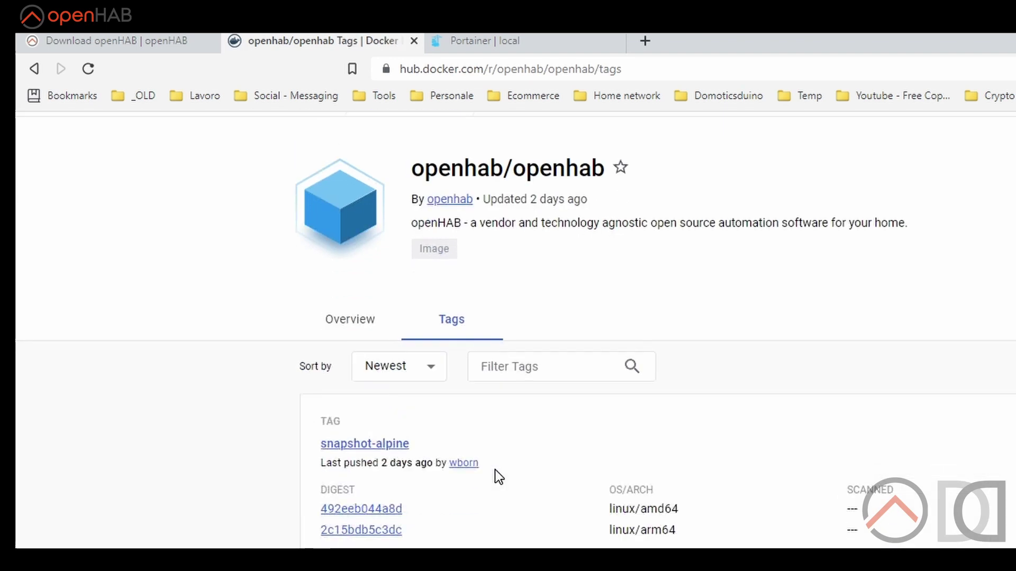
left_click(534, 376)
left_click(534, 377)
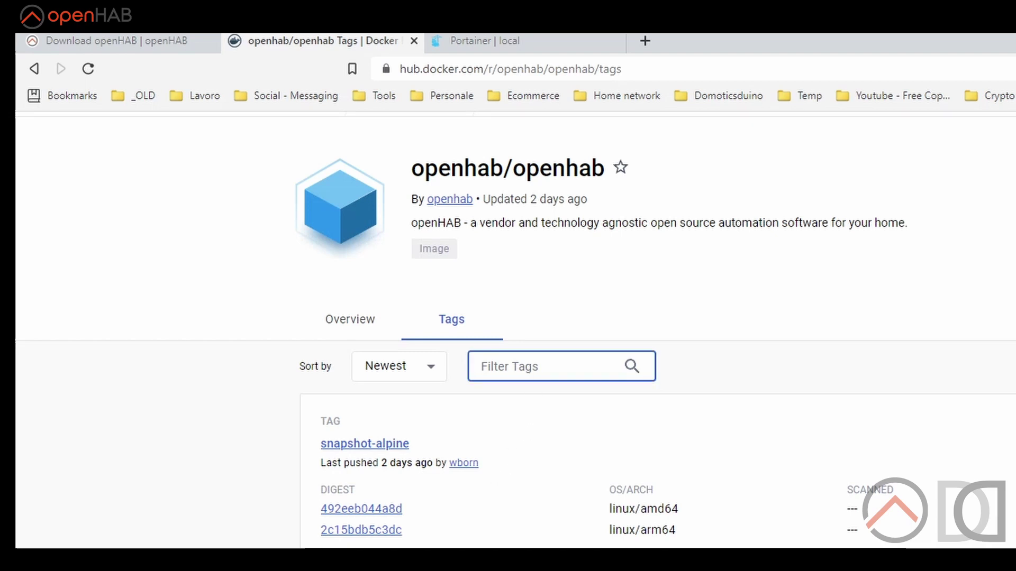
type("4.0.0")
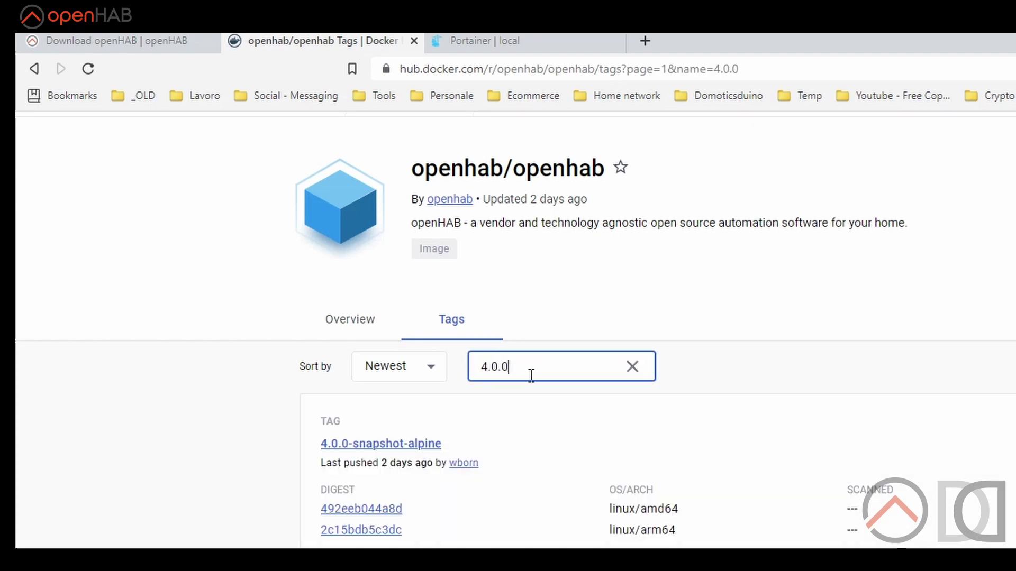
scroll(531, 376, "down", 8)
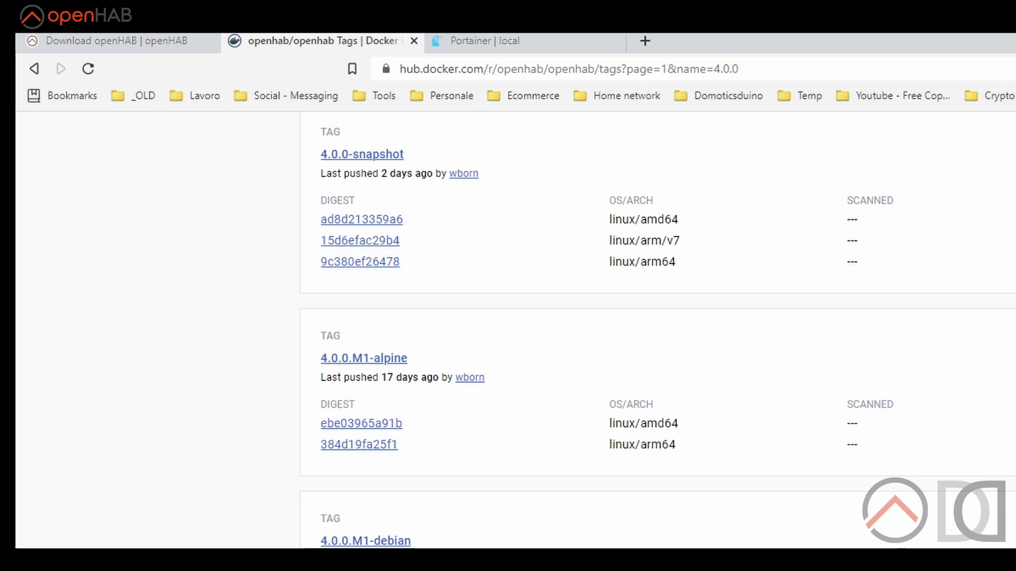
scroll(383, 437, "down", 5)
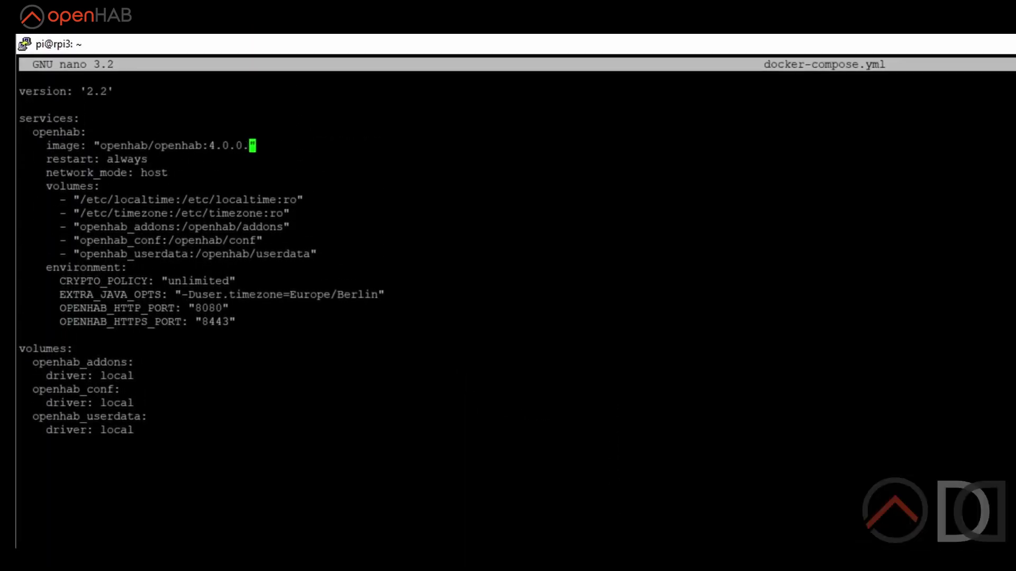
Append M1 so the compose image reads openhab/openhab:4.0.0.M1.
type("M1")
key("alt+Tab")
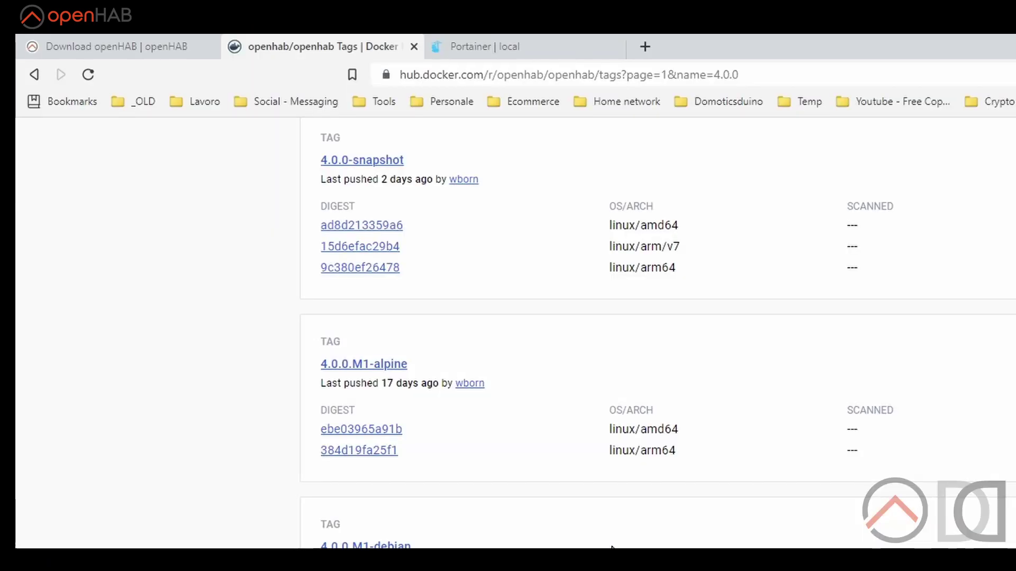
key("alt+Tab")
left_click(151, 158)
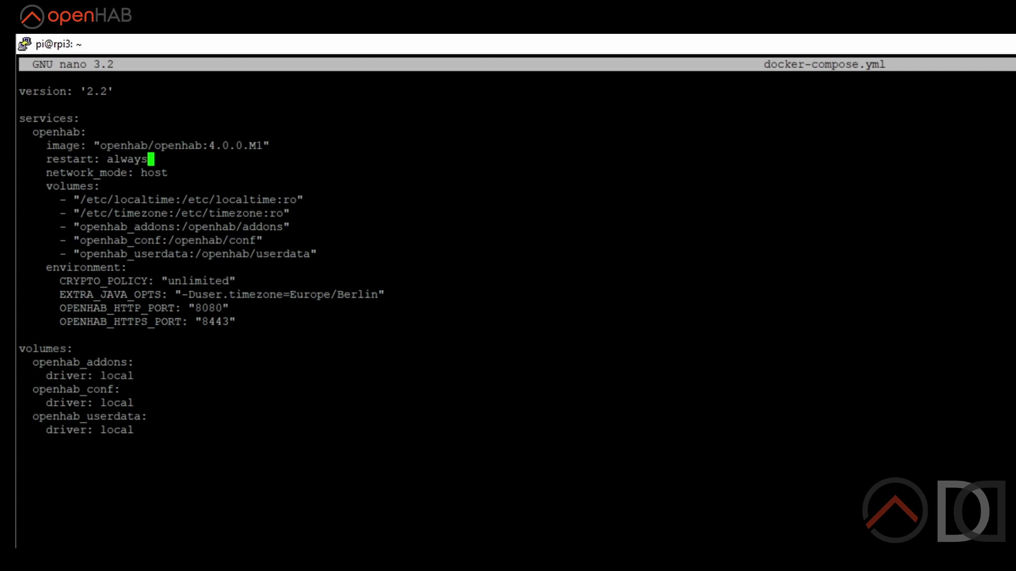
Step through the compose file's network_mode, volumes and environment lines.
key("Down")
key("Down")
left_click(266, 200)
key("Down")
key("Up")
key("Left")
key("Left")
key("Left")
key("Left")
key("Left")
key("Left")
key("Left")
key("Left")
key("Left")
key("Left")
key("Left")
key("Left")
key("Left")
key("Left")
key("Left")
key("Left")
key("Left")
key("Left")
key("Left")
key("Left")
key("Down")
key("Down")
key("Down")
key("Down")
key("Up")
key("Up")
key("Down")
Replace Europe/Berlin with Europe/Rome in EXTRA_JAVA_OPTS and exit nano.
key("Down")
key("Up")
key("Up")
key("Right")
key("Right")
key("Right")
key("Right")
key("Right")
key("Right")
key("Right")
key("Right")
key("Right")
key("Right")
key("Right")
key("Right")
key("Right")
key("Right")
key("Right")
key("Right")
key("Right")
key("Right")
key("Right")
key("Right")
key("Right")
key("Right")
key("Down")
key("Down")
key("Right")
key("Right")
key("Right")
key("Right")
key("Right")
key("Right")
key("Right")
key("Right")
left_click(177, 281)
key("Up")
key("Down")
key("Down")
key("Right")
key("Right")
key("Right")
key("Right")
key("Right")
key("Right")
key("Right")
key("Right")
key("Right")
key("Right")
key("Right")
key("Right")
key("Right")
key("Right")
key("Right")
key("Right")
key("Right")
key("Right")
key("Right")
key("Right")
key("Right")
key("Delete")
key("Delete")
key("Delete")
key("Delete")
key("Delete")
key("Delete")
type("Rome")
key("Down")
key("Down")
key("Down")
key("Down")
key("Down")
key("Down")
key("Down")
key("Up")
key("Up")
key("Up")
key("Up")
key("Down")
key("Down")
key("Left")
key("ctrl+x")
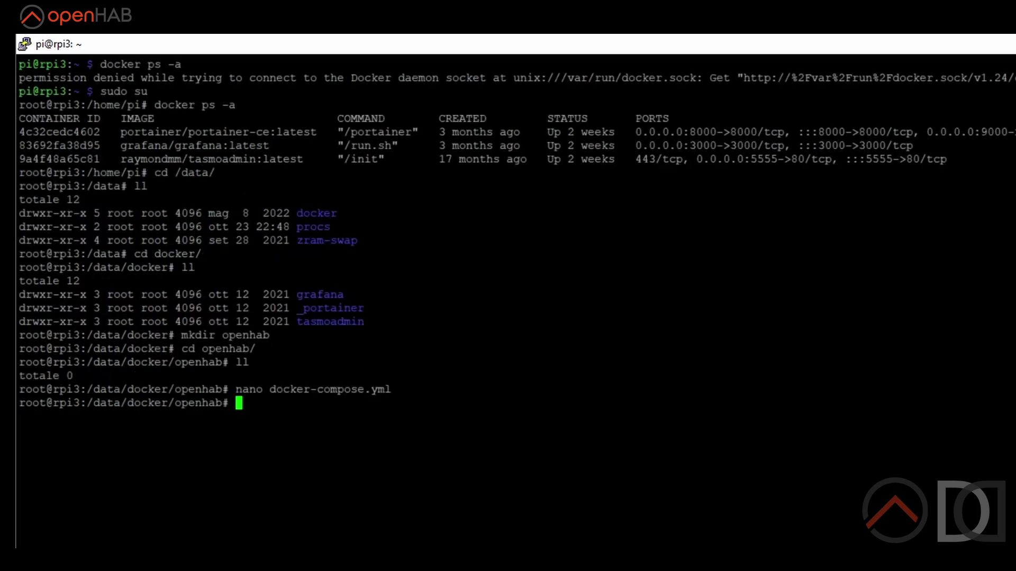
Run docker compose and docker compose version, confirming Docker Compose v2.16.0.
type("docker")
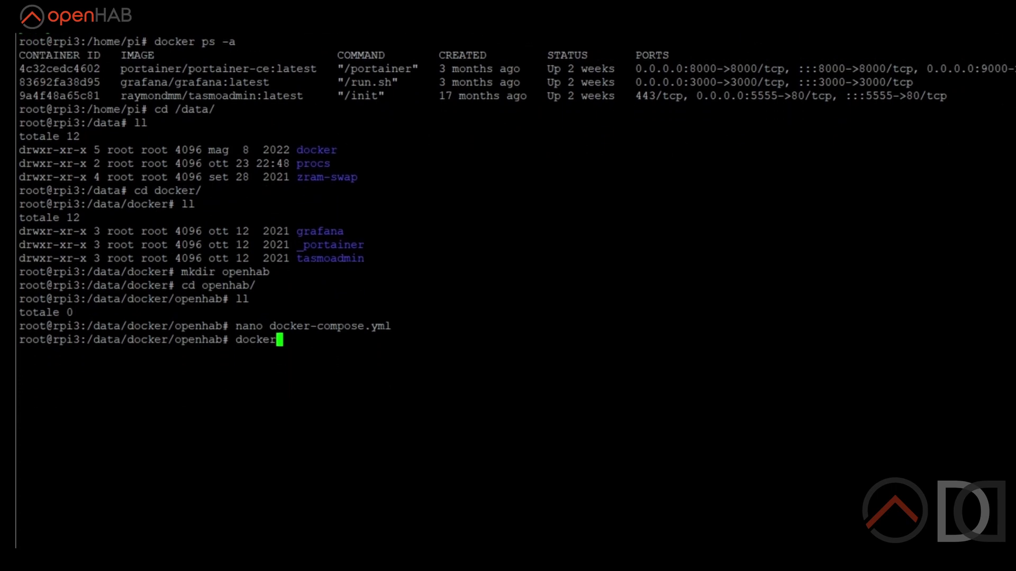
type("-c")
key("BackSpace")
key("BackSpace")
type("compose")
key("Return")
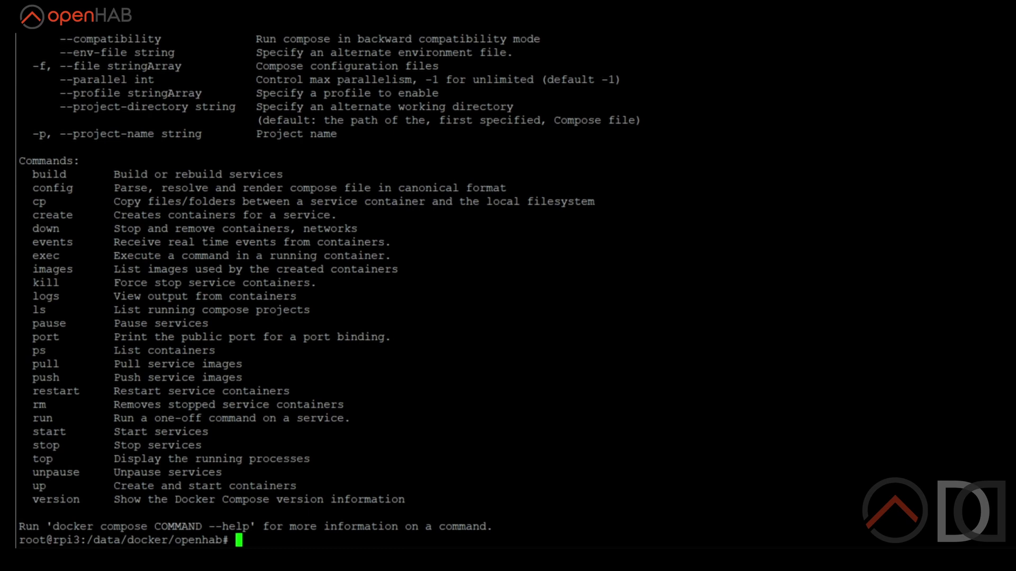
key("Up")
type("version")
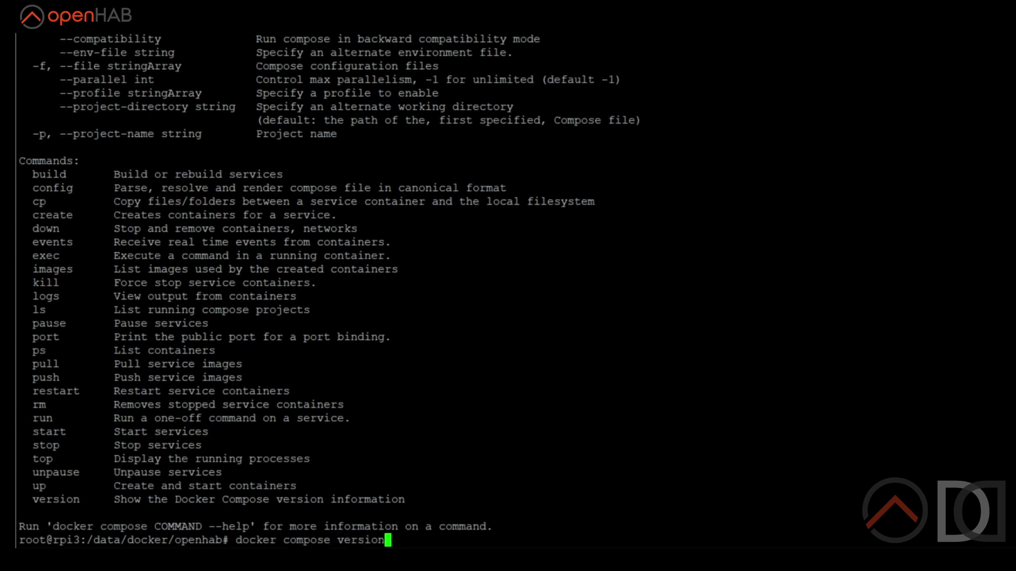
key("Return")
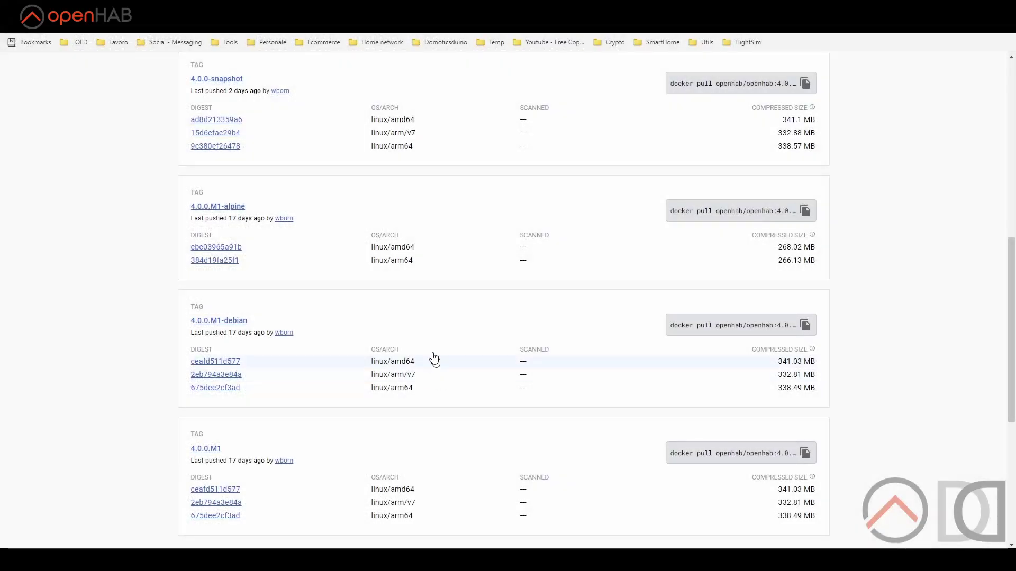
scroll(183, 108, "up", 10)
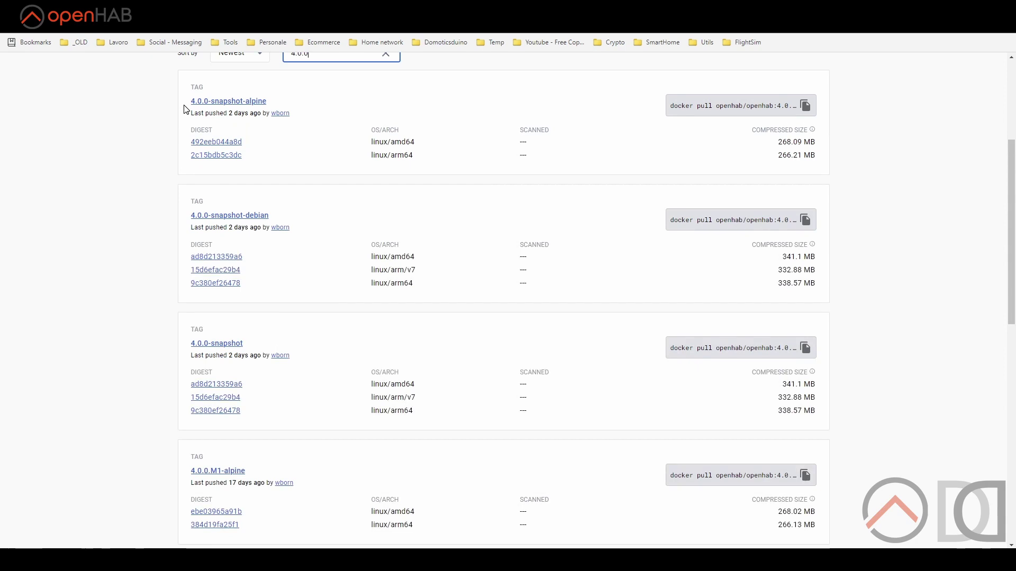
Open the image's Overview readme and scroll down to the 'User and group identifiers' section.
left_click(210, 238)
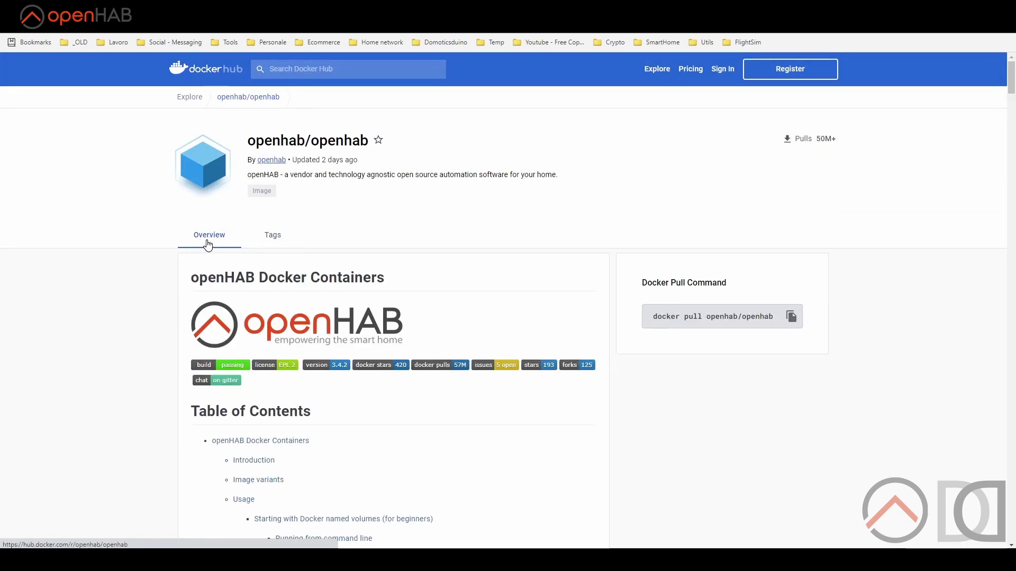
scroll(207, 245, "down", 5)
scroll(207, 245, "down", 15)
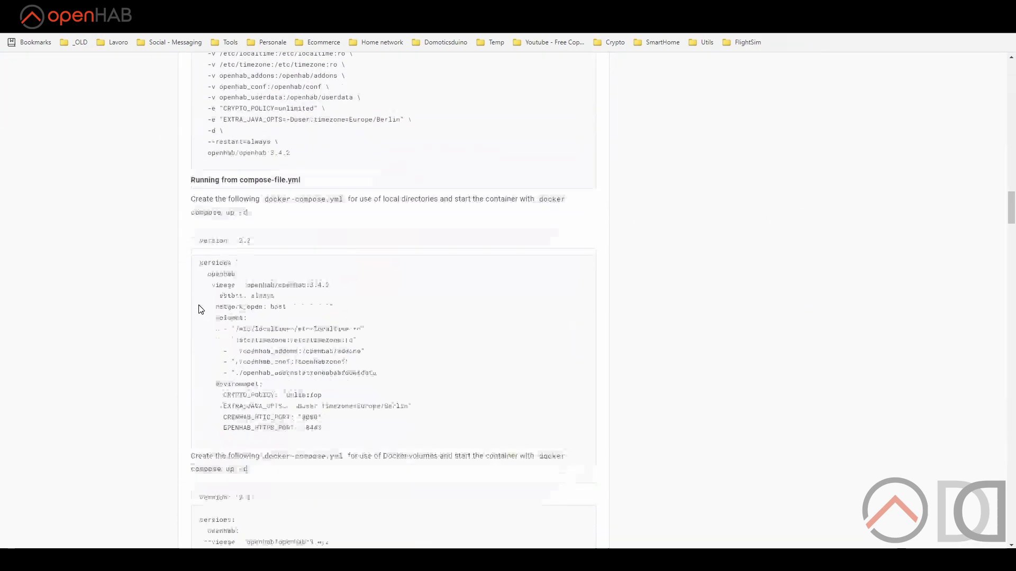
scroll(201, 310, "down", 2)
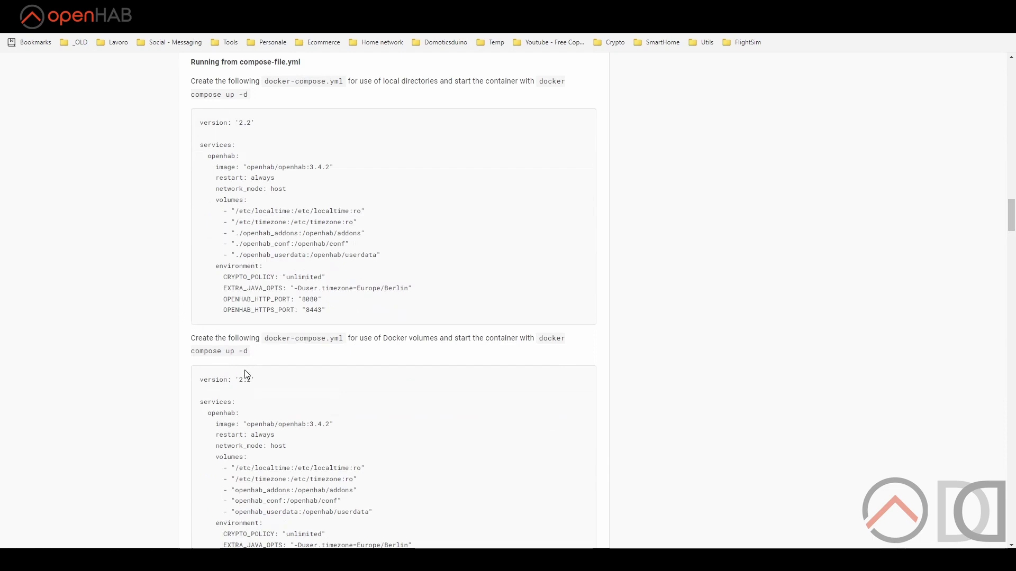
scroll(240, 380, "down", 1)
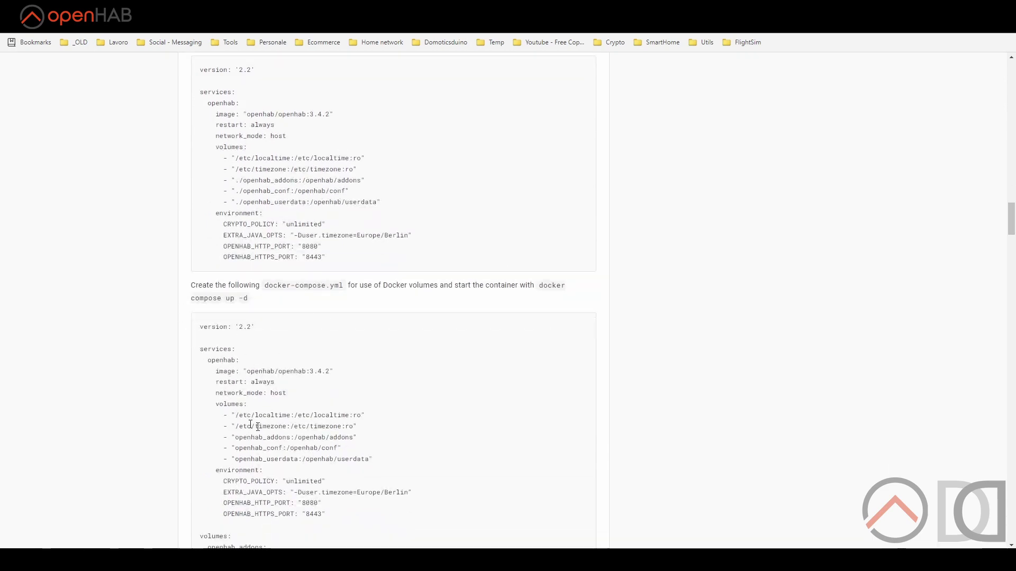
scroll(254, 362, "down", 1)
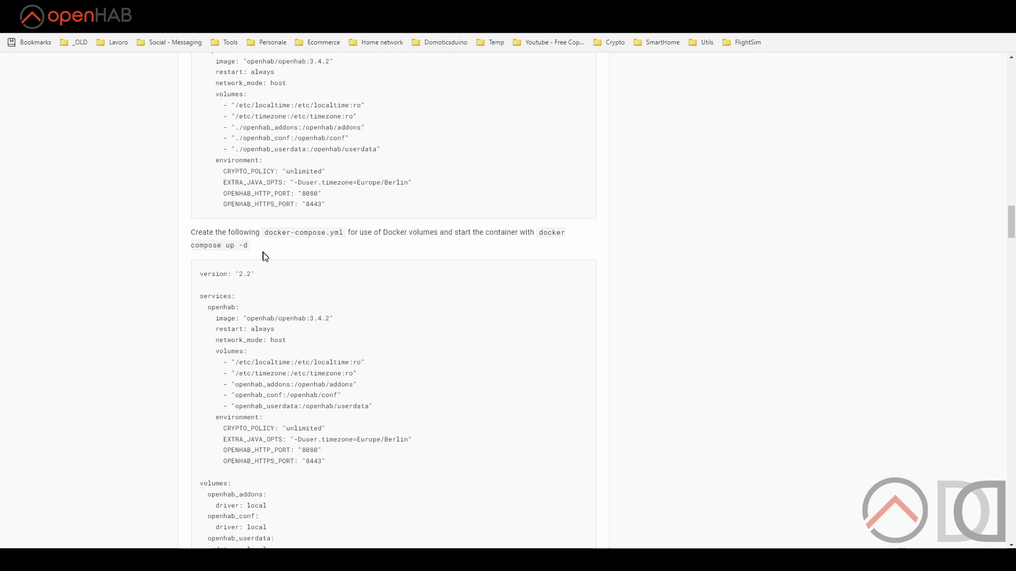
scroll(267, 264, "down", 4)
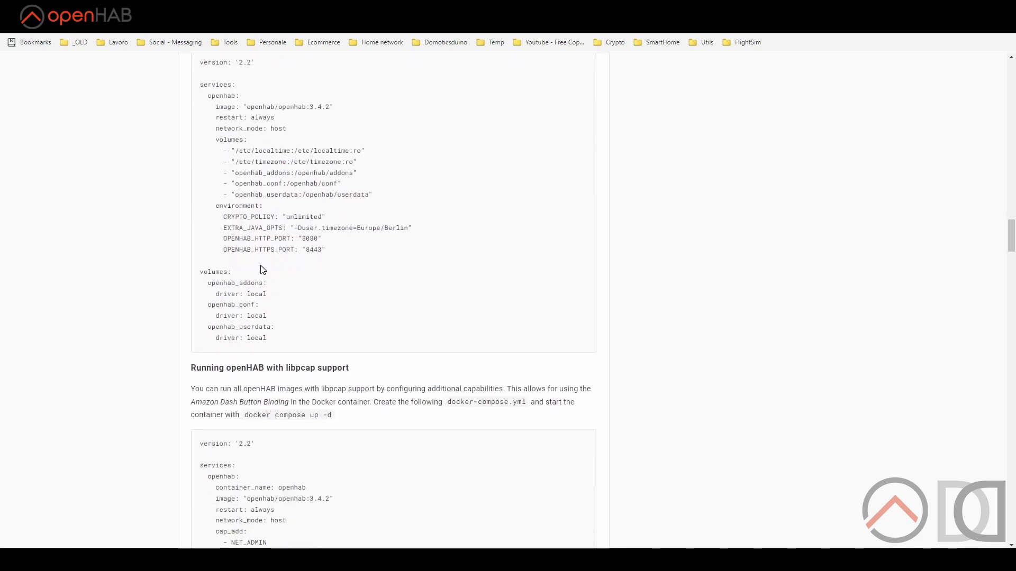
scroll(261, 266, "down", 12)
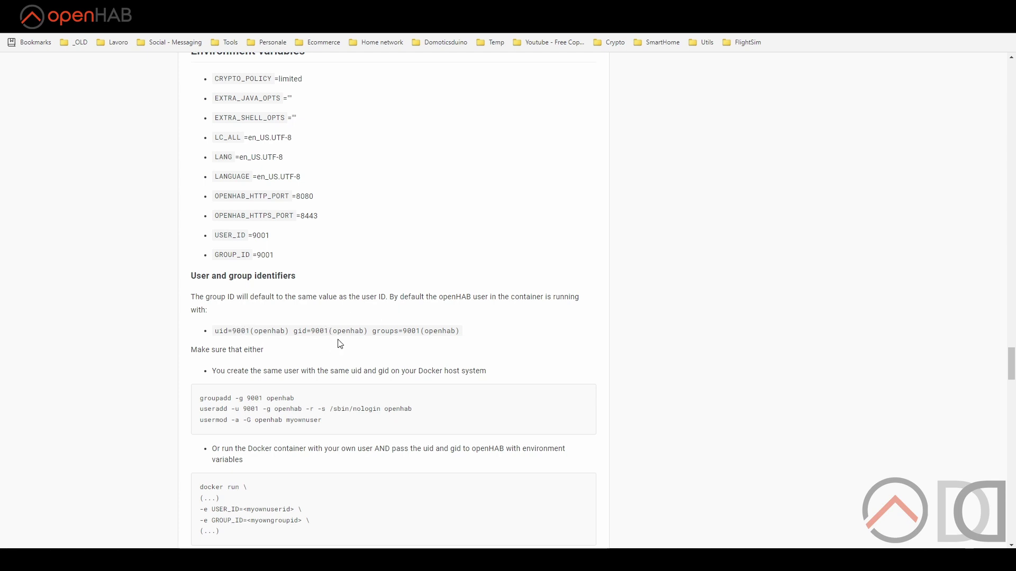
scroll(340, 344, "down", 1)
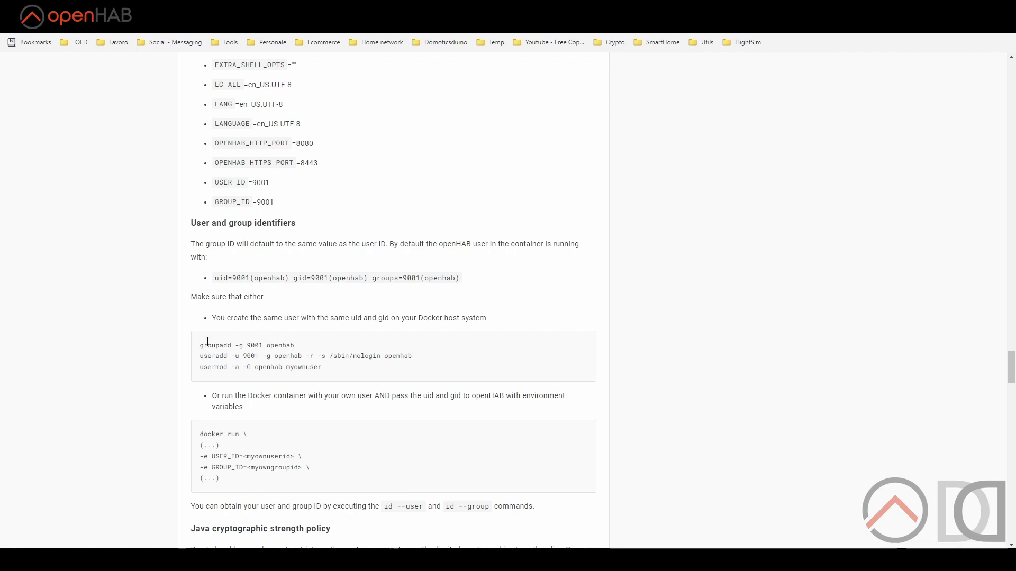
Select the user-setup commands, settling on the groupadd line.
left_click_drag(200, 347, 340, 370)
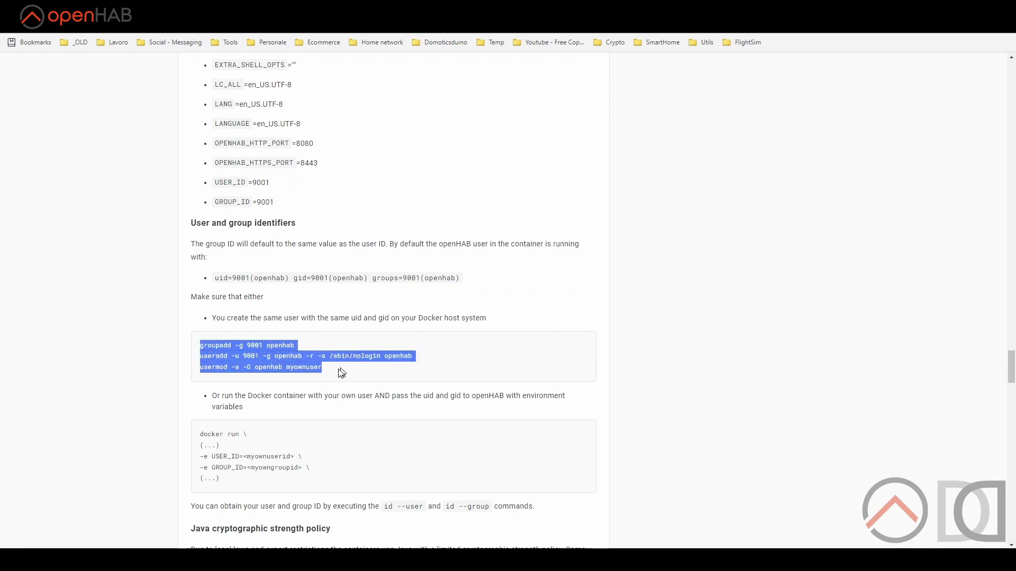
left_click(340, 374)
scroll(340, 375, "down", 1)
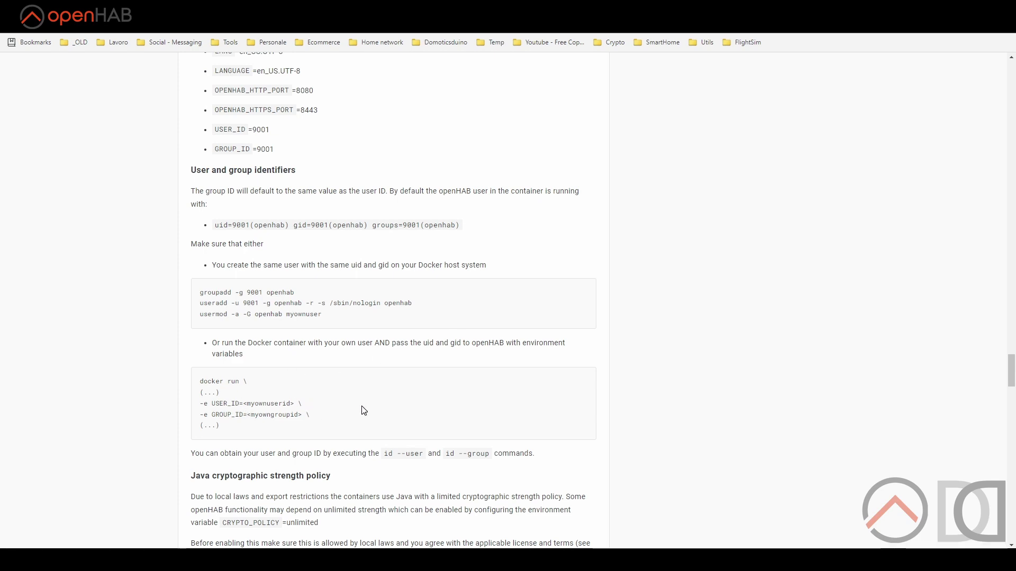
scroll(361, 411, "up", 8)
scroll(407, 384, "down", 9)
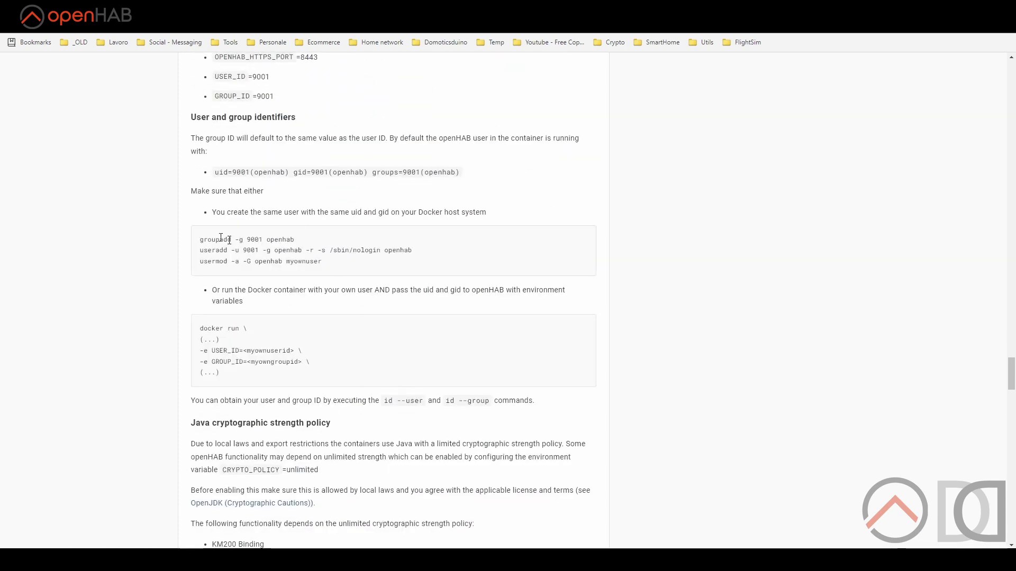
left_click_drag(200, 240, 301, 241)
Create the openhab group with GID 9001 by pasting the groupadd command.
key("ctrl+c")
key("alt+Tab")
key("shift+Insert")
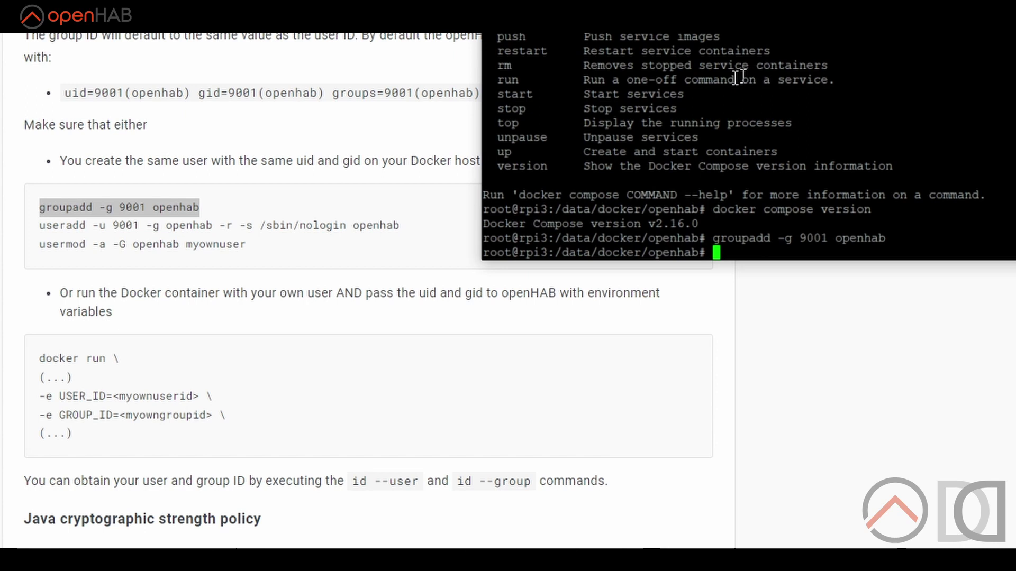
Create the openhab system user with UID 9001 using the useradd command.
left_click_drag(40, 225, 400, 224)
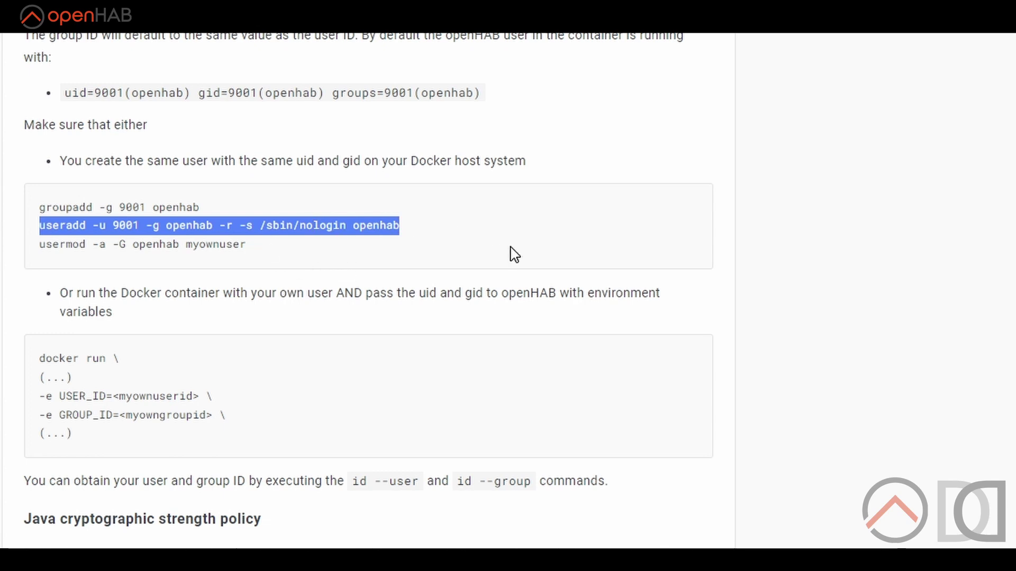
key("alt+Tab")
right_click(680, 220)
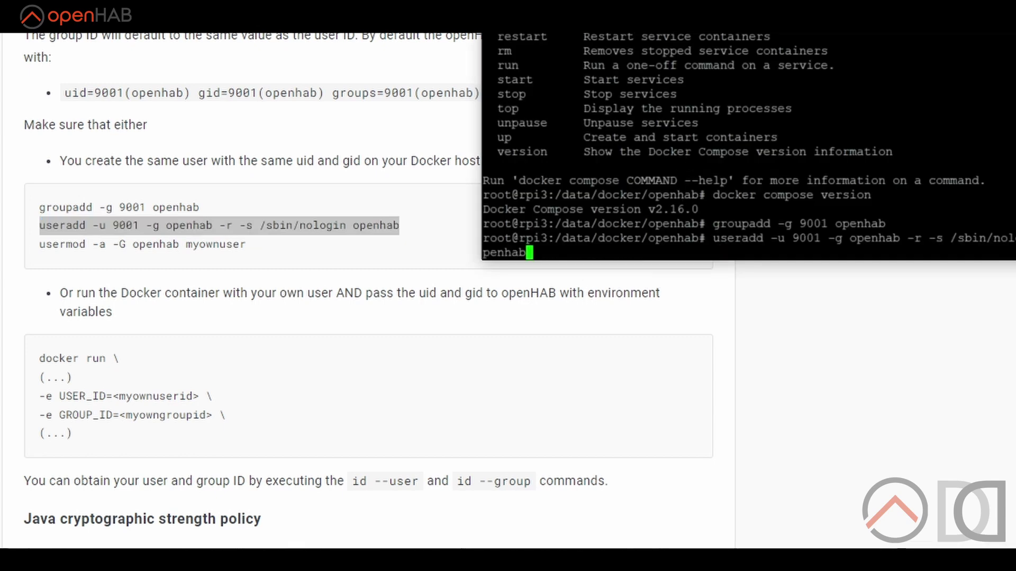
key("Return")
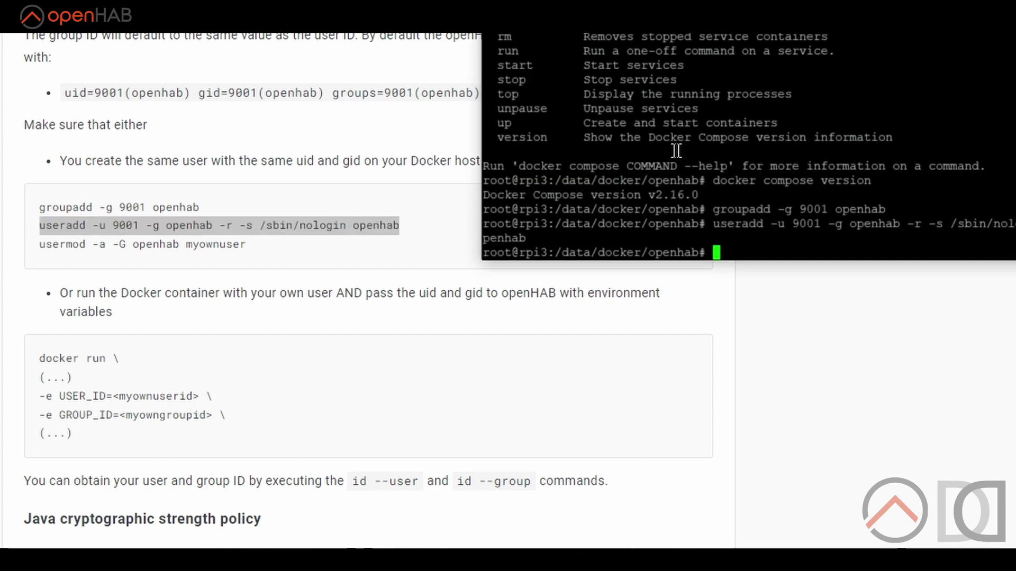
Add the pi user to the openhab group with usermod.
left_click_drag(41, 244, 265, 249)
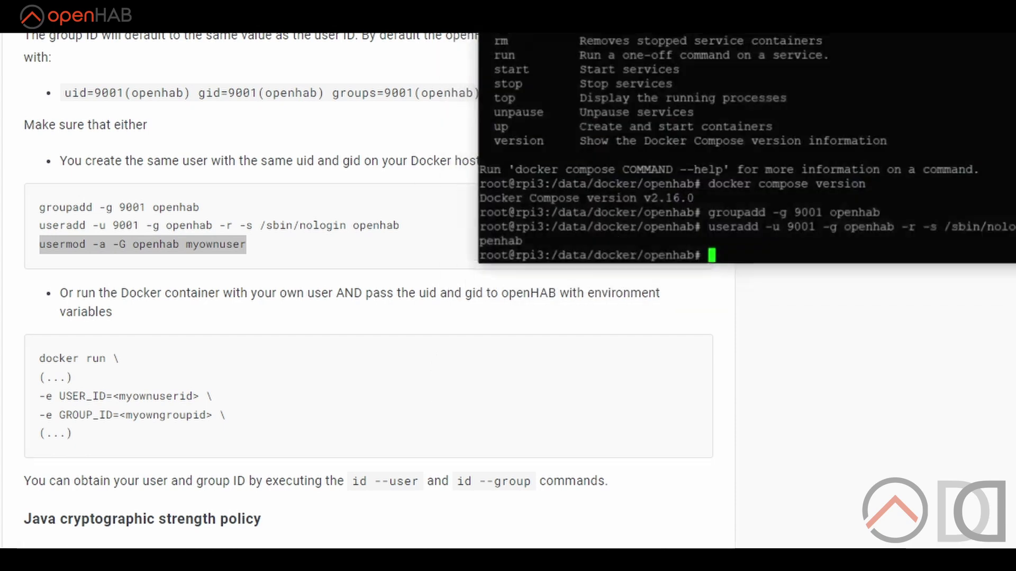
left_click(55, 248)
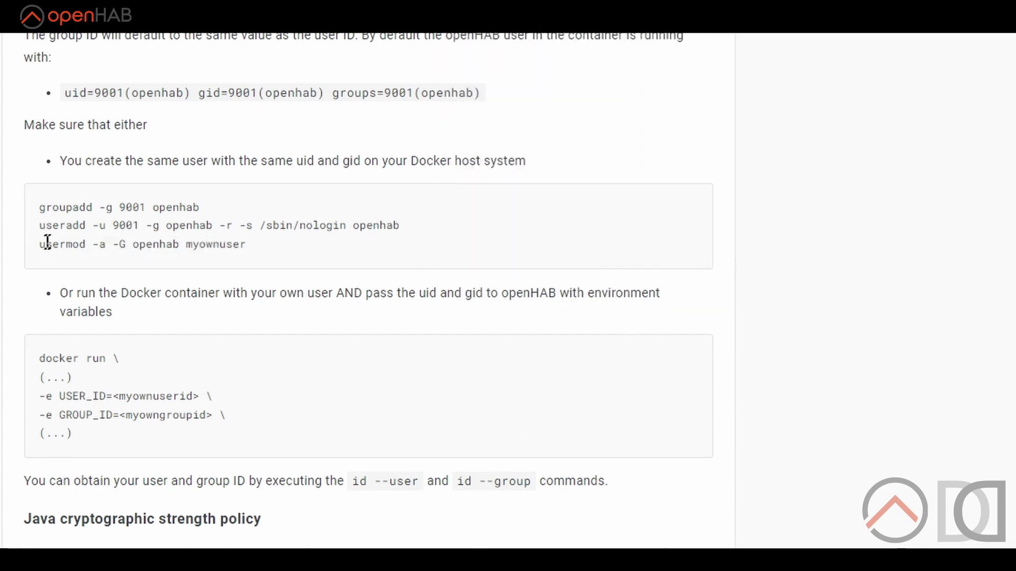
left_click_drag(42, 244, 187, 244)
key("ctrl+c")
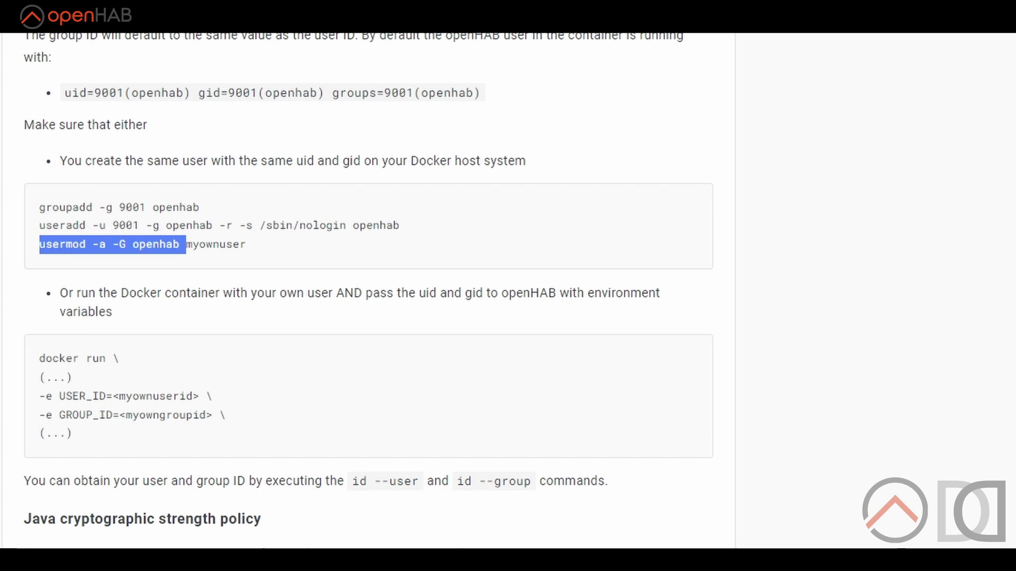
key("alt+Tab")
right_click(757, 201)
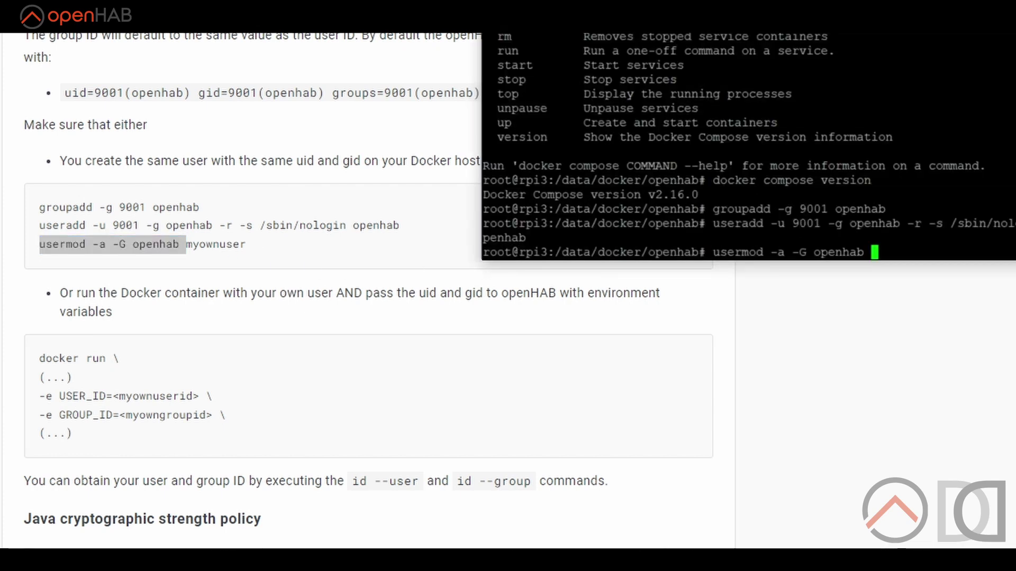
type("pi")
key("Return")
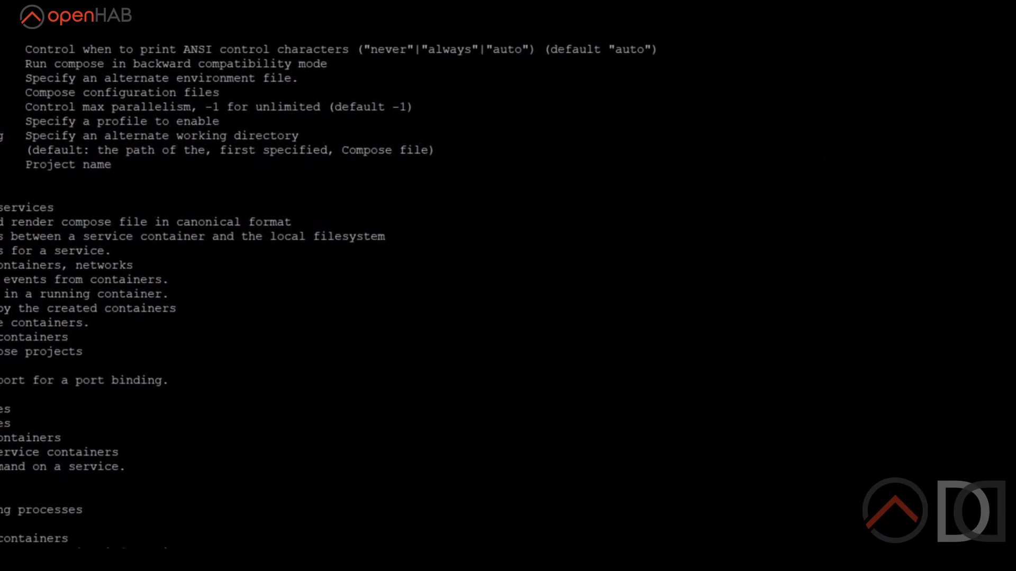
Run 'docker compose up -d', correcting a first attempt that put the -d flag before up.
type("docker com")
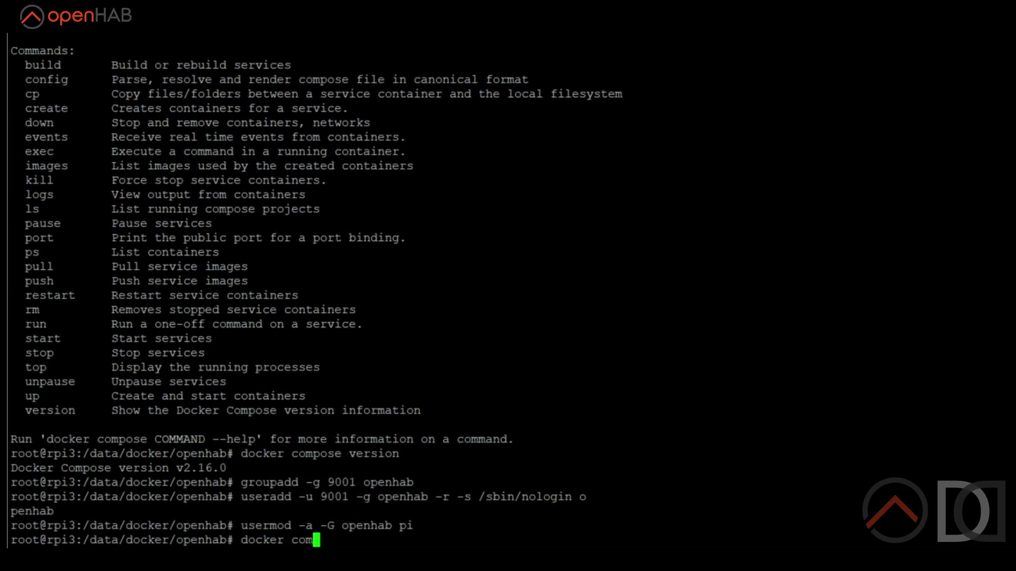
type("pose up -")
key("BackSpace")
key("BackSpace")
key("BackSpace")
key("BackSpace")
type("-d up")
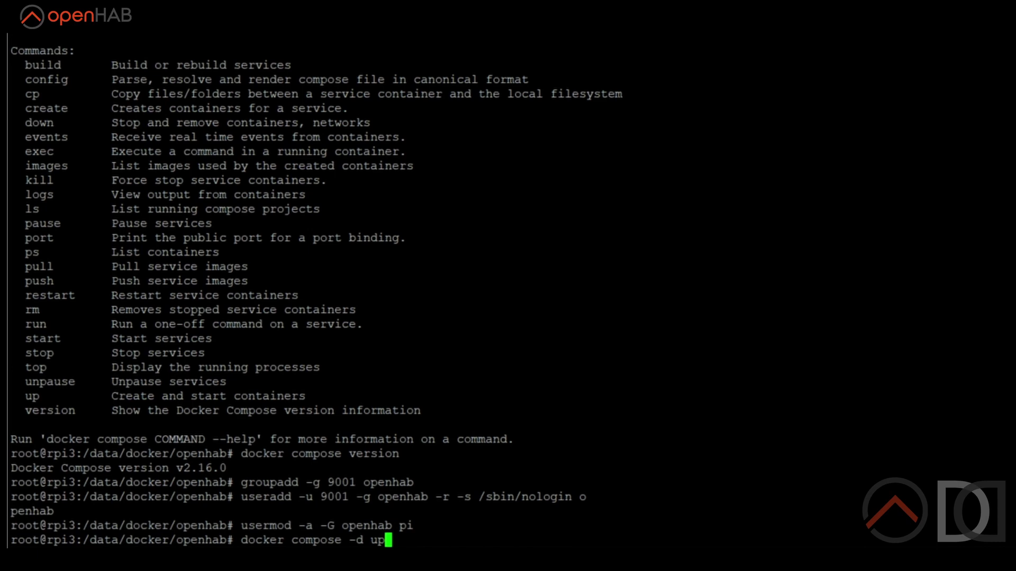
key("Return")
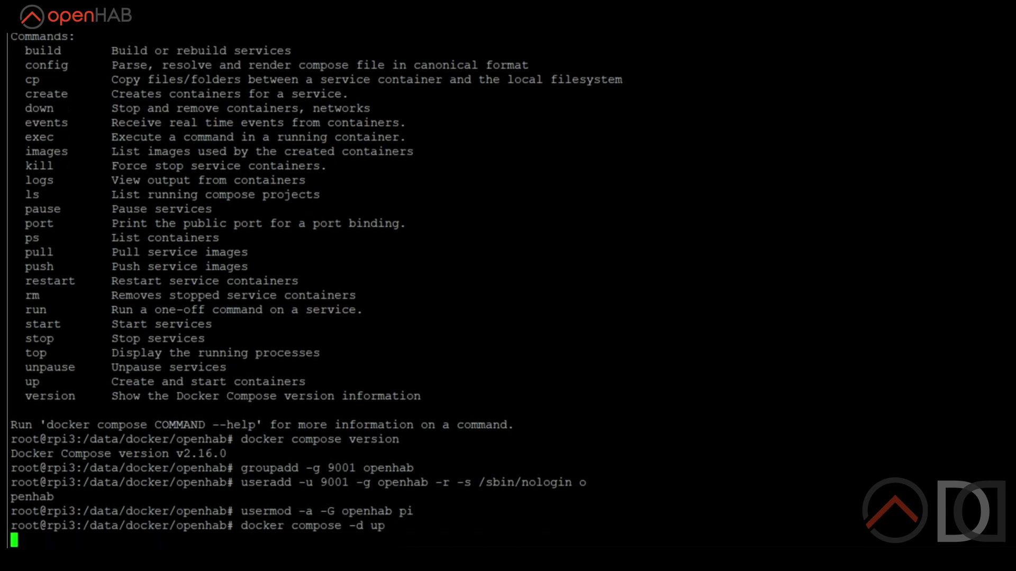
key("Up")
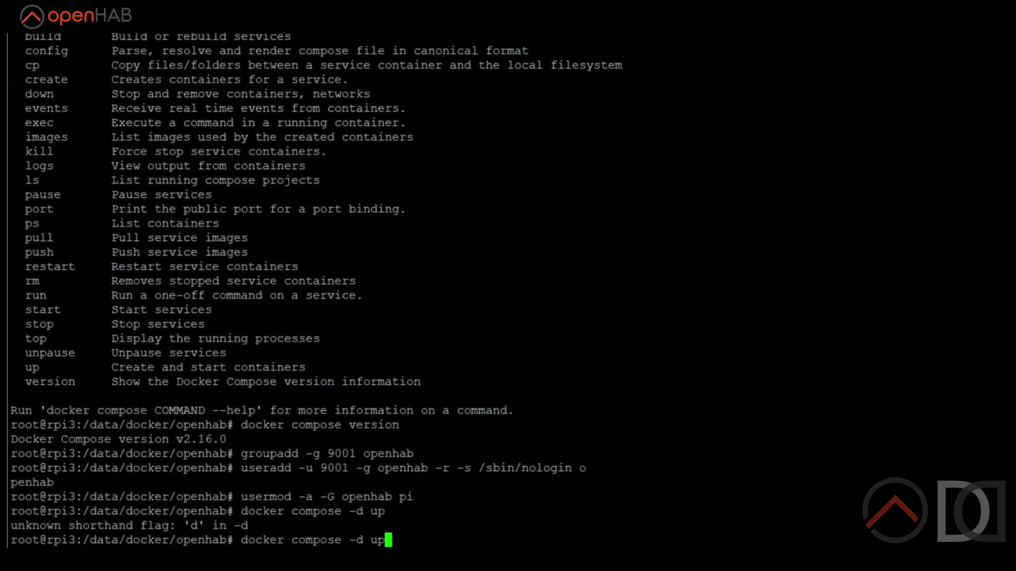
key("BackSpace")
key("BackSpace")
key("BackSpace")
key("BackSpace")
key("BackSpace")
type("up -d")
key("Return")
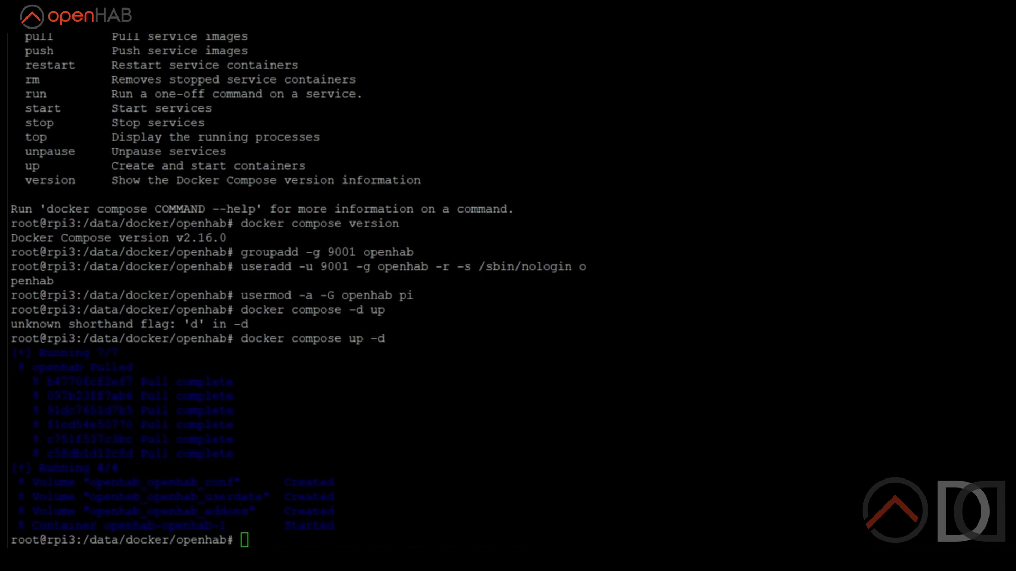
Read the openhab-openhab-1 startup log to its end, then list the openhab conf, userdata and addons volumes.
left_click_drag(11, 350, 376, 453)
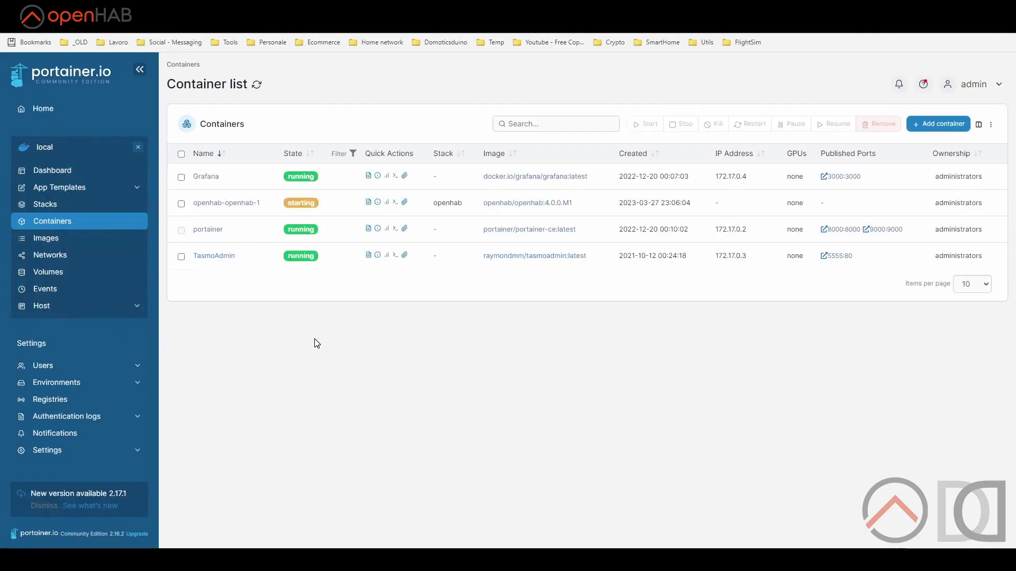
mouse_move(305, 205)
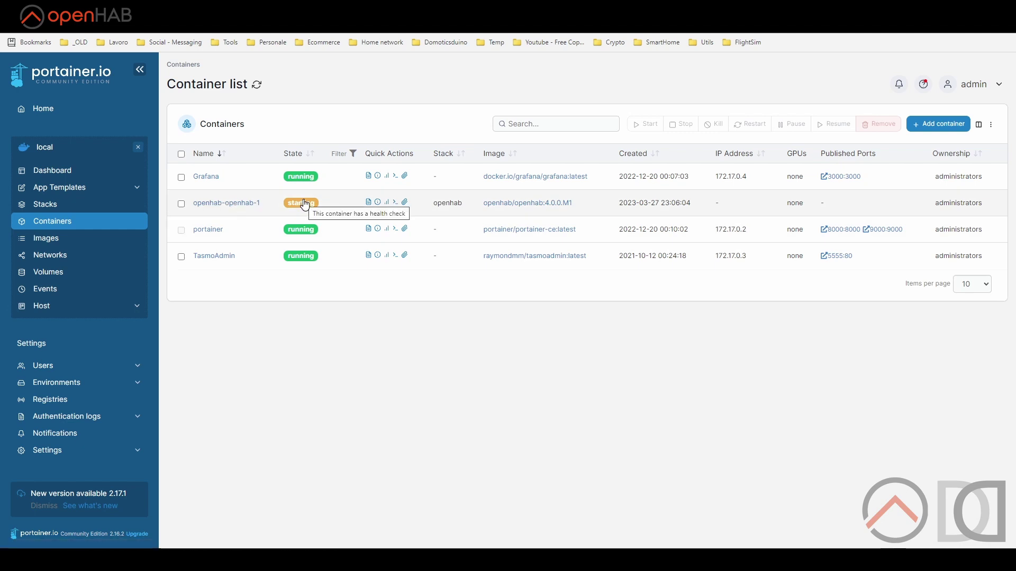
left_click(368, 204)
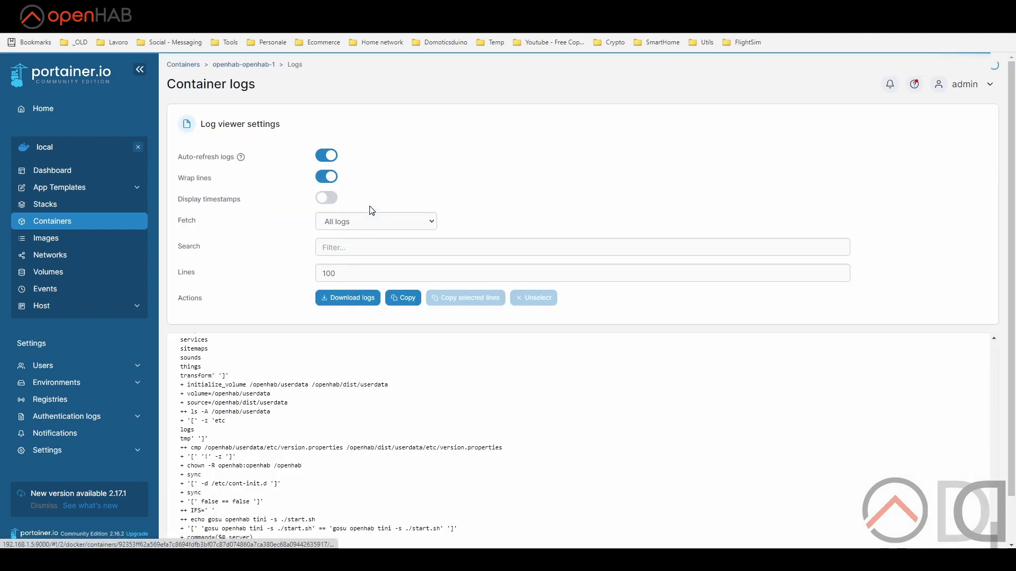
left_click_drag(1011, 373, 1012, 429)
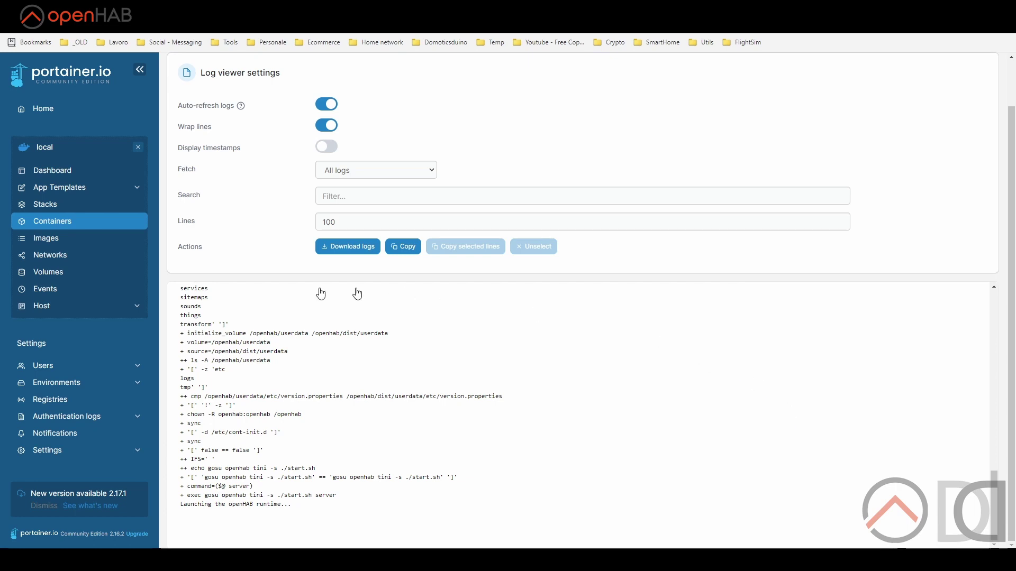
left_click(45, 272)
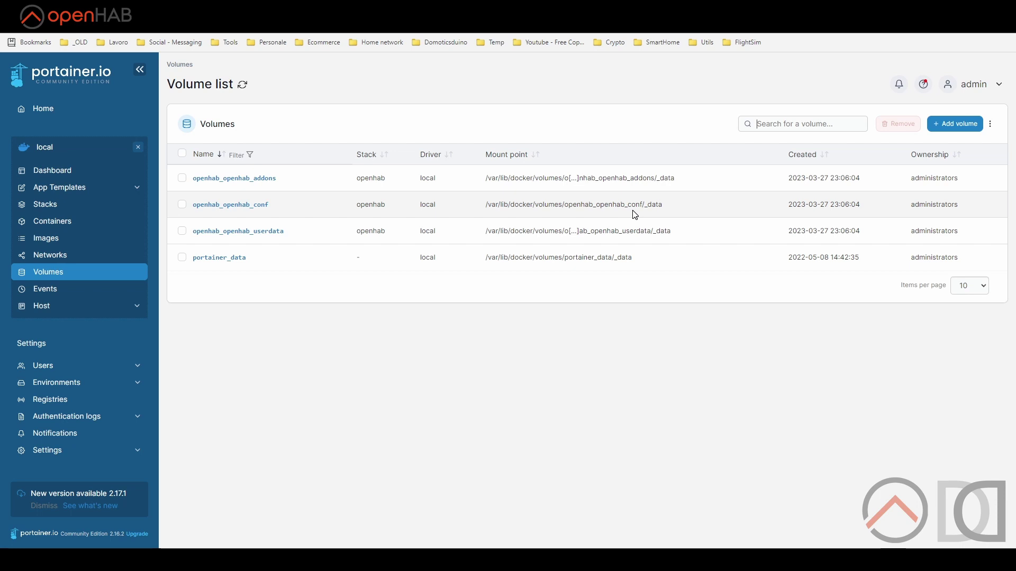
Reopen the openhab-openhab-1 log from the Containers list, then return to the container list.
left_click(52, 221)
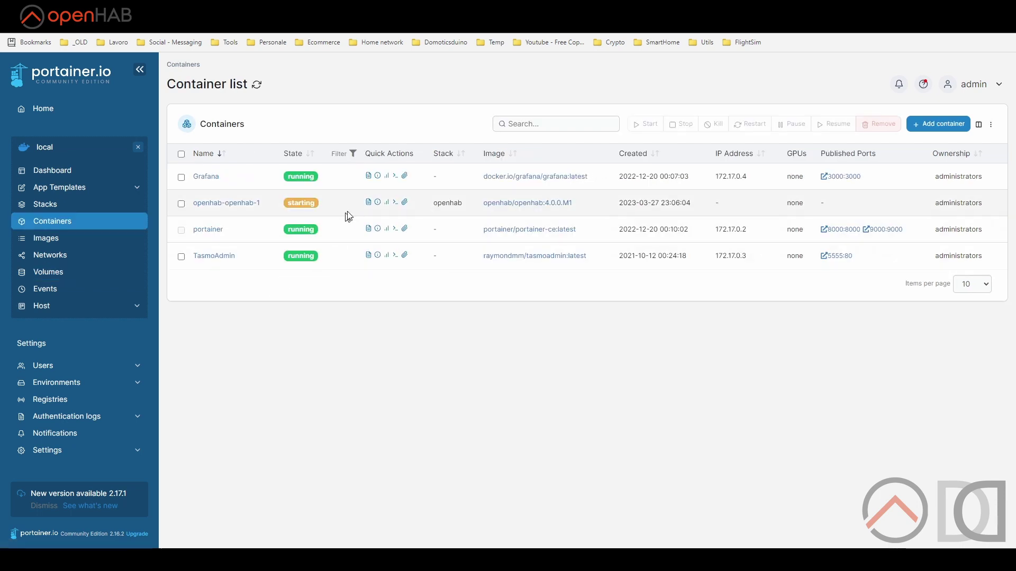
left_click(368, 204)
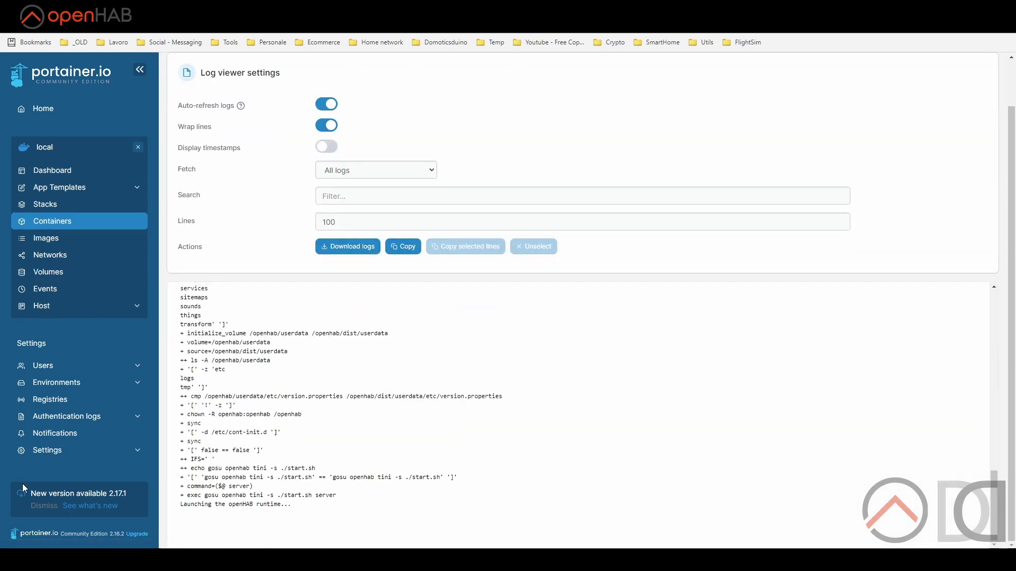
key("alt+Left")
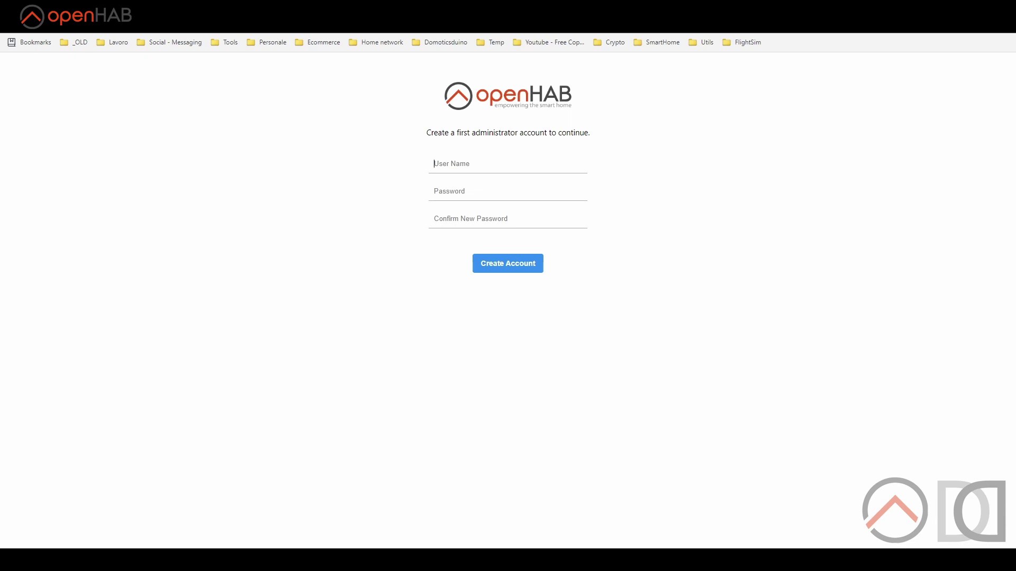
Create the administrator account with user name 'admin' and a confirmed password.
type("admin")
key("Tab")
type("admin")
key("Tab")
type("admin")
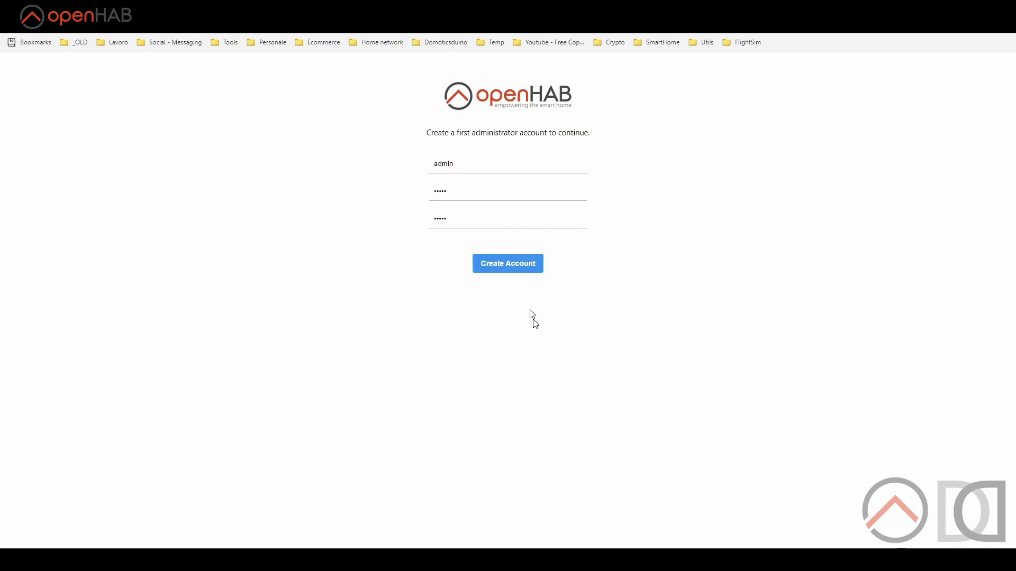
key("Return")
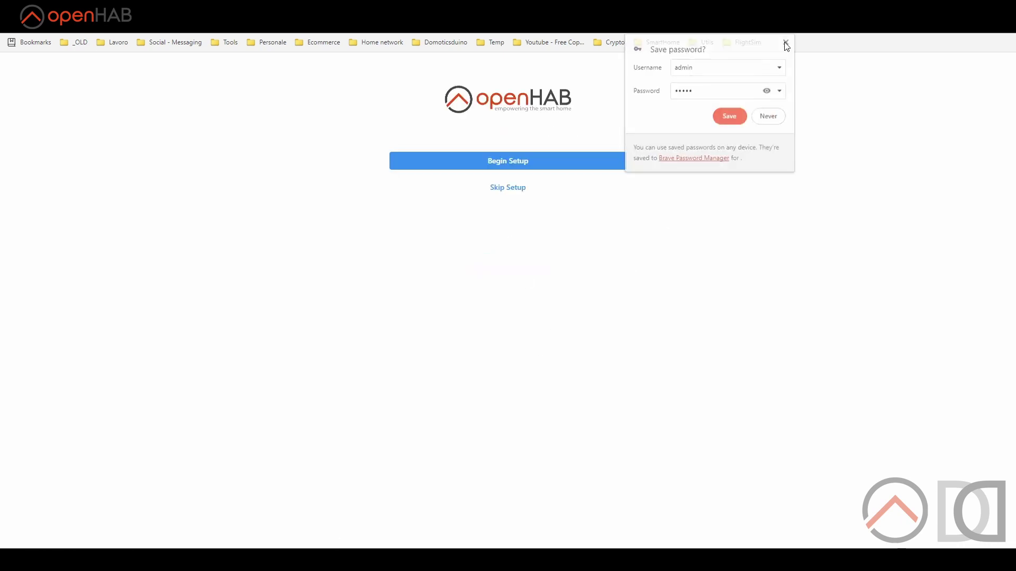
Set the region to Italy, begin setup, and skip the location and add-ons steps.
left_click(612, 202)
type("ital")
left_click(360, 191)
left_click(603, 246)
left_click(513, 352)
left_click(516, 310)
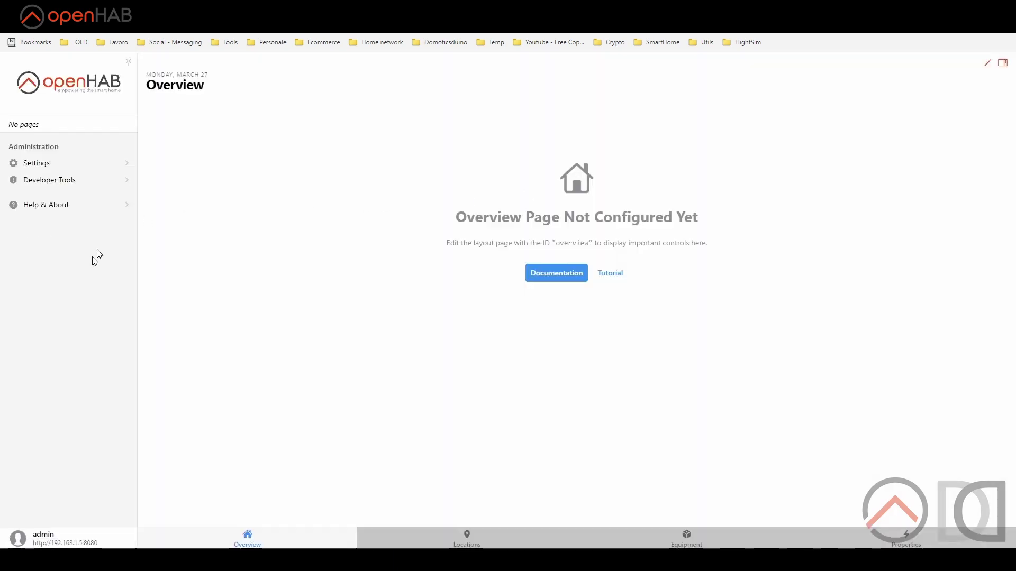
left_click(53, 205)
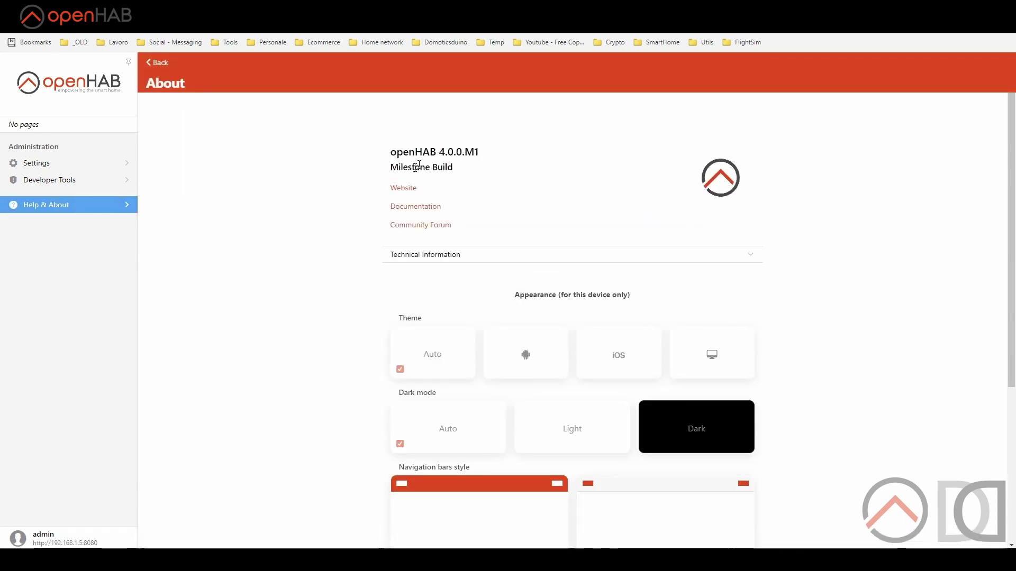
Choose the Dark card under Dark mode in Help & About, then return to Overview via Settings.
scroll(444, 246, "down", 2)
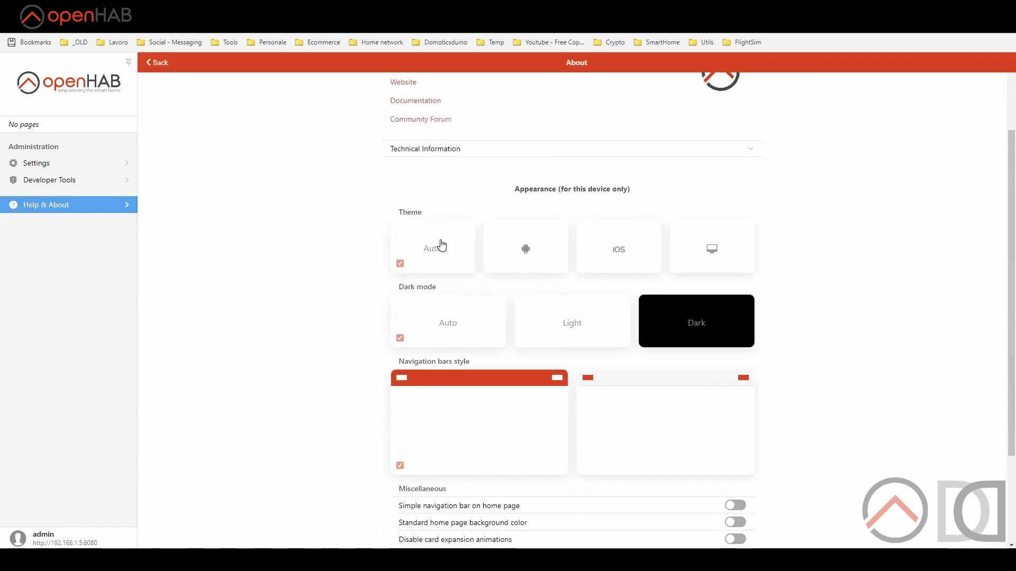
scroll(442, 246, "down", 1)
left_click(691, 266)
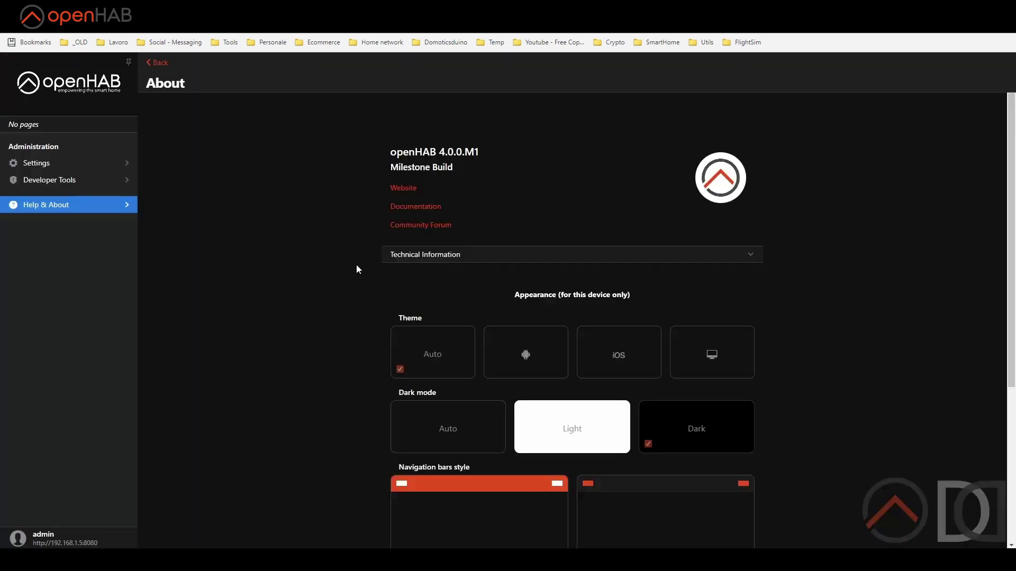
scroll(285, 272, "down", 2)
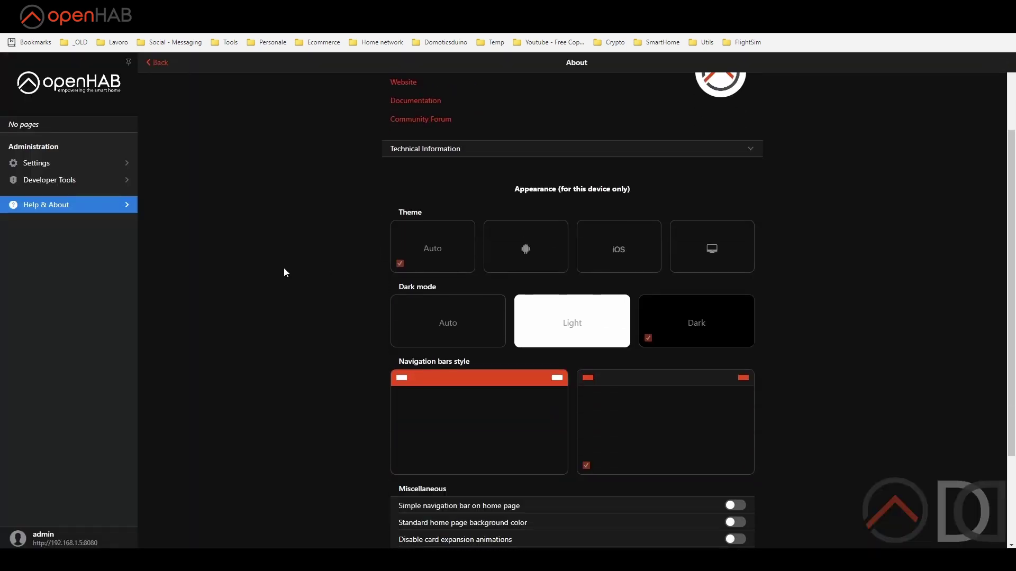
scroll(283, 268, "down", 2)
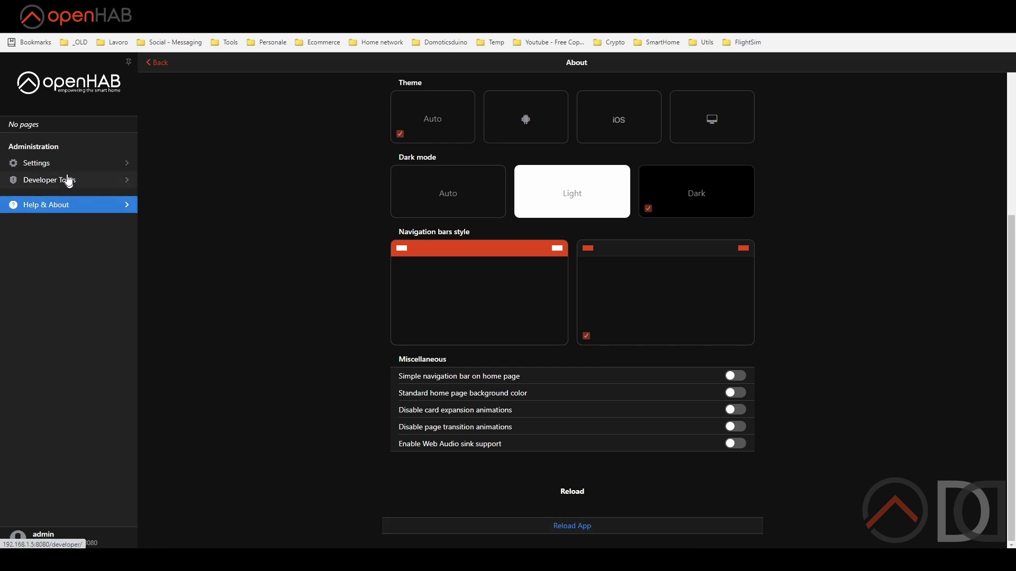
left_click(58, 165)
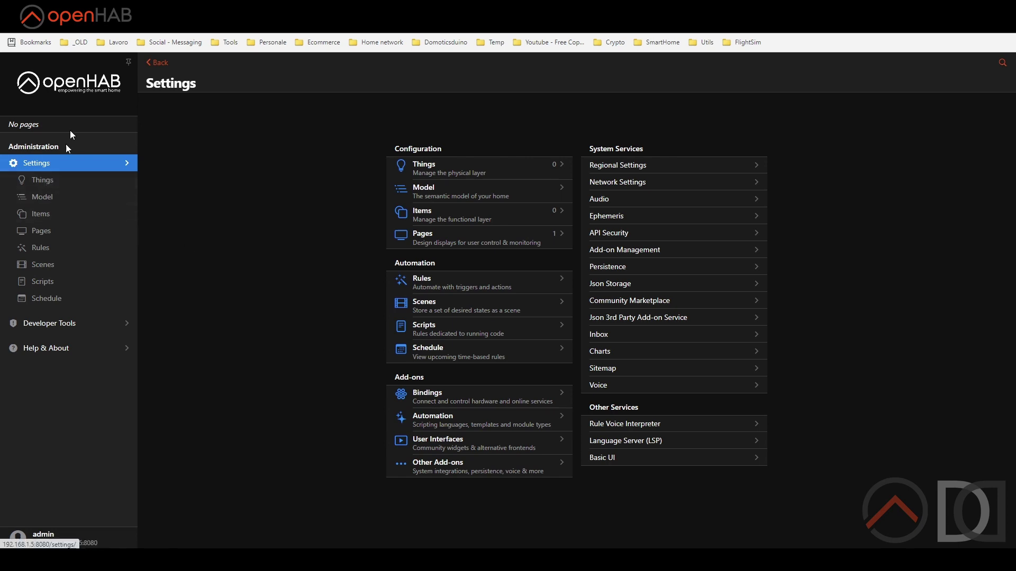
left_click(75, 91)
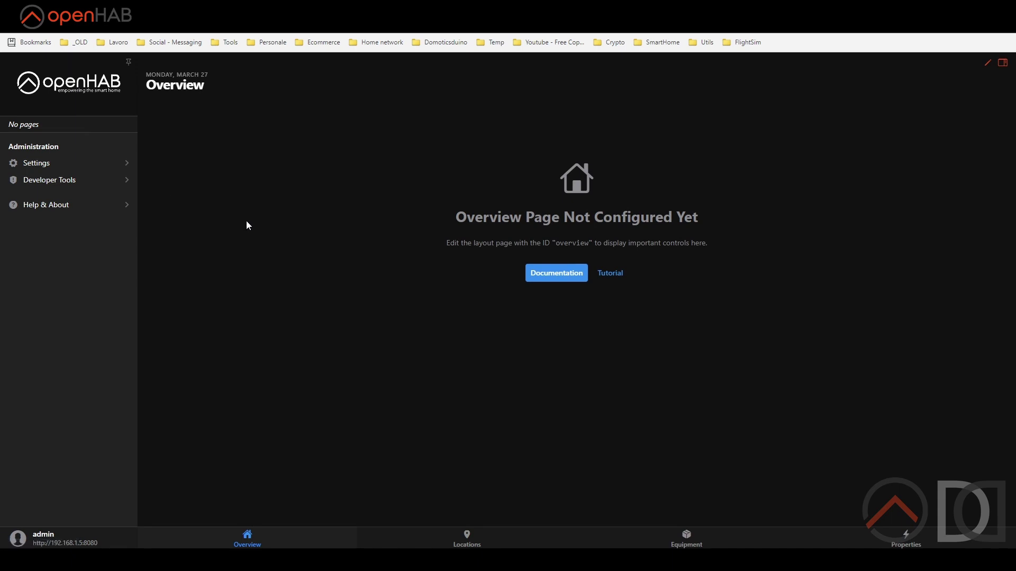